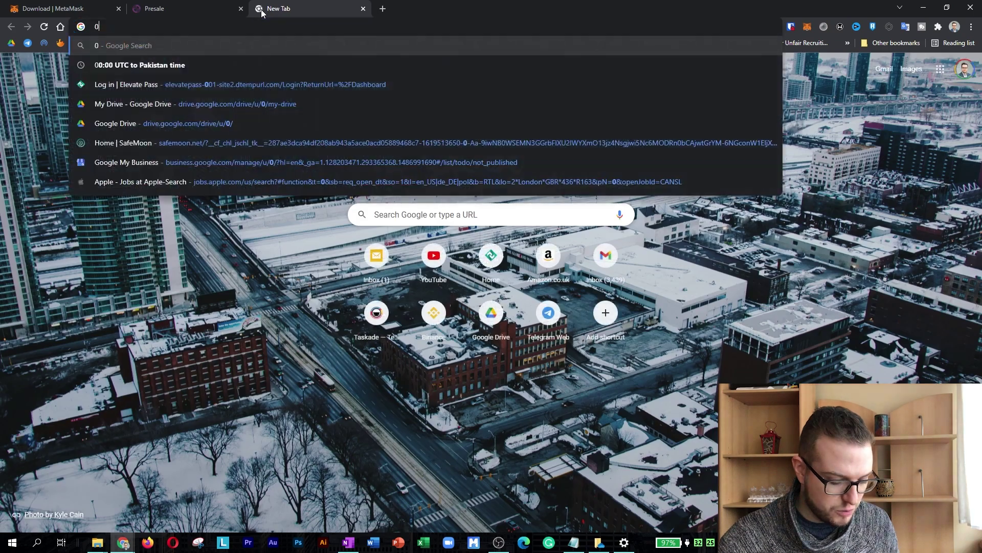
# Look up the value of 0.15 BNB in USD on Google and return to the Everdome presale page.
pyautogui.write('o')
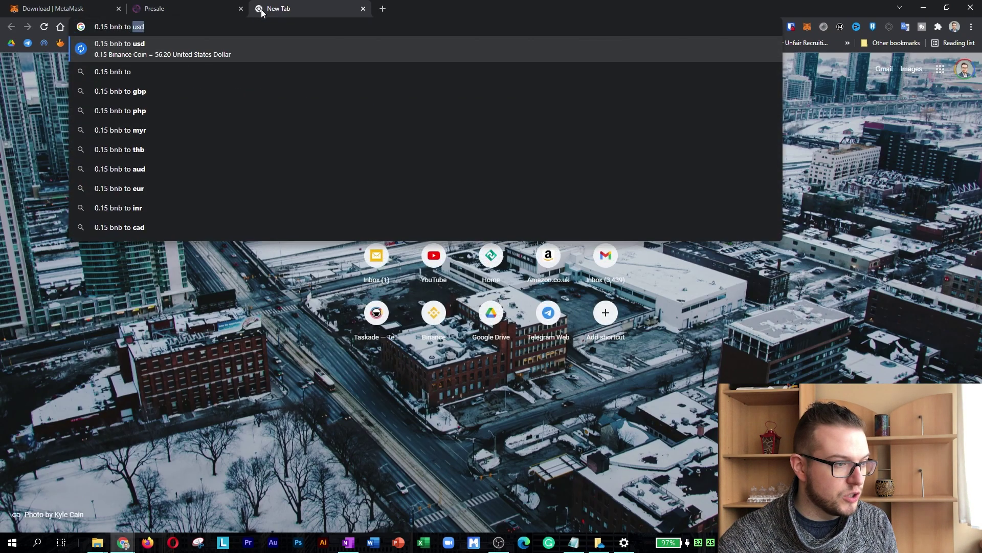
pyautogui.press('Return')
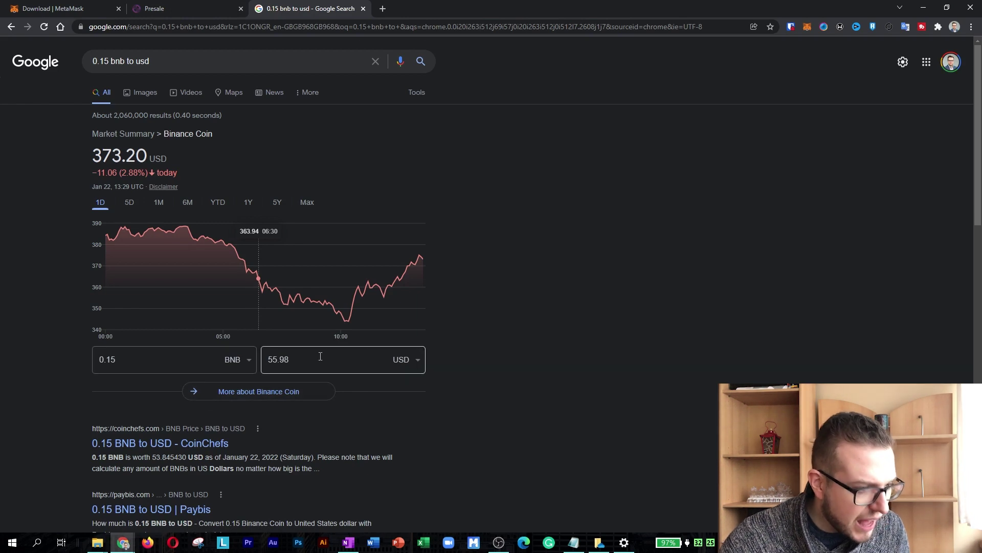
pyautogui.click(178, 10)
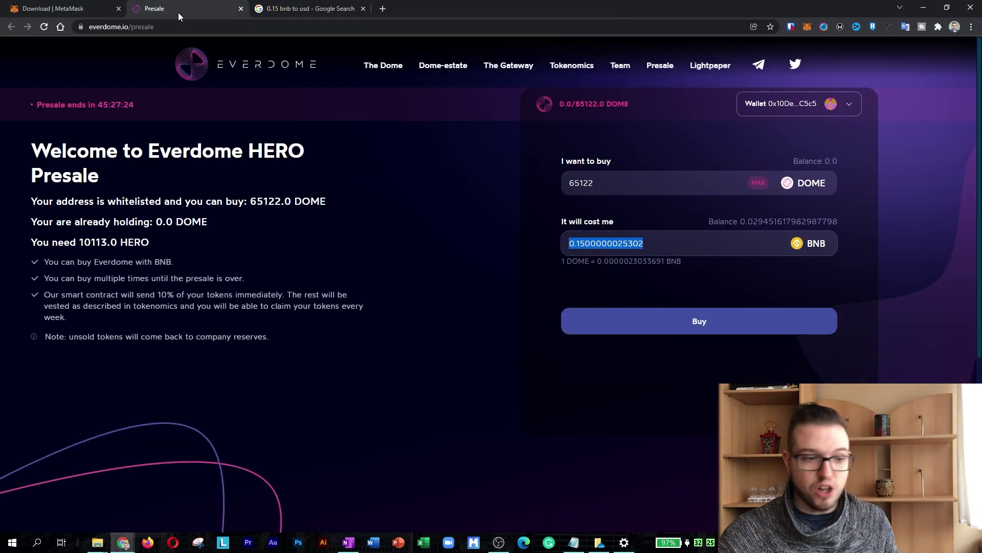
pyautogui.click(665, 241)
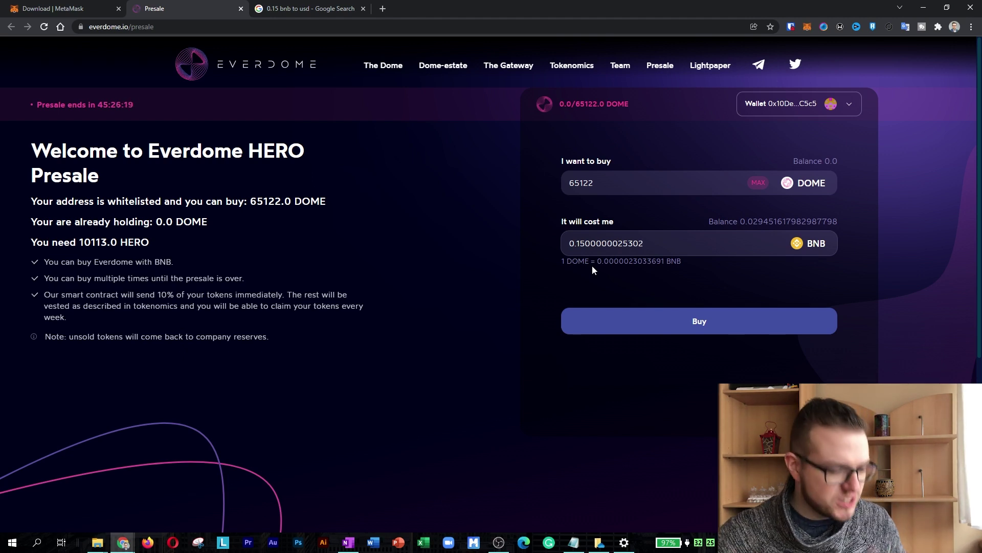
# Open the Binance website in a new browser tab and go to the Fiat and Spot wallet.
pyautogui.hotkey('ctrl', 't')
pyautogui.write('bina')
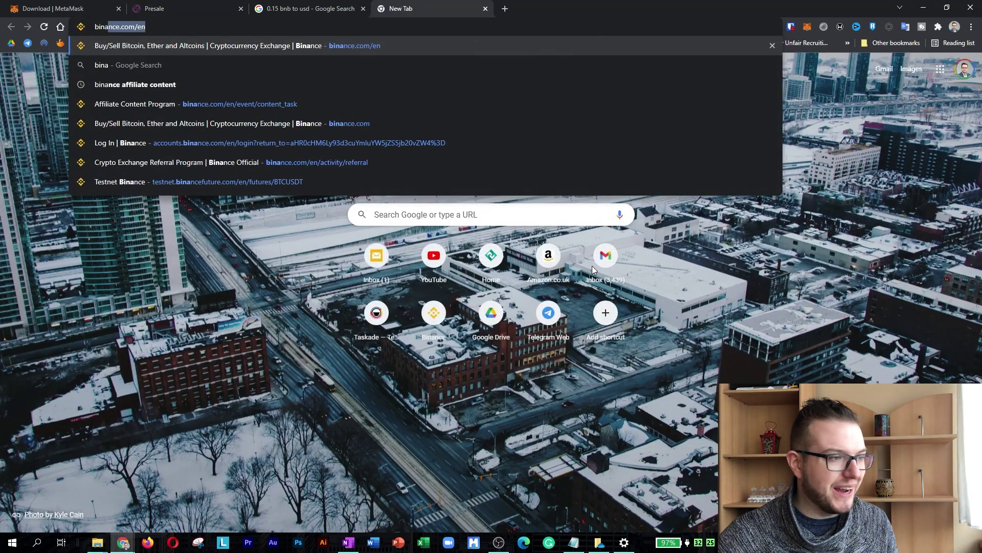
pyautogui.press('Return')
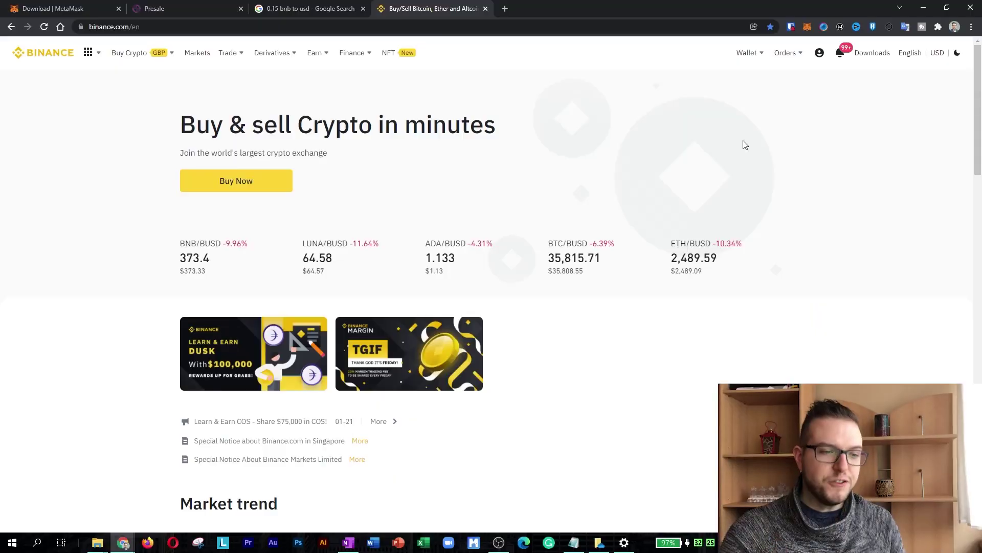
pyautogui.moveTo(750, 56)
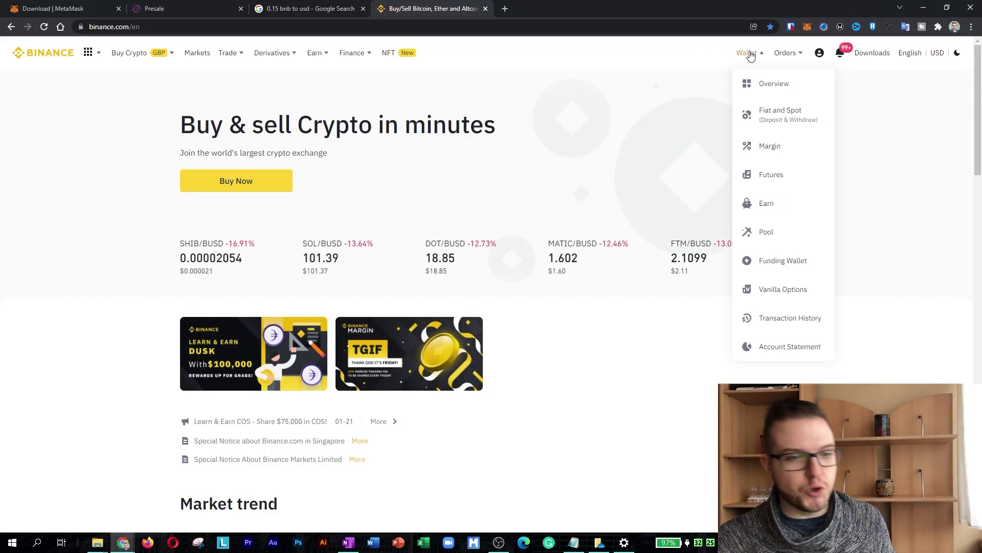
pyautogui.click(800, 118)
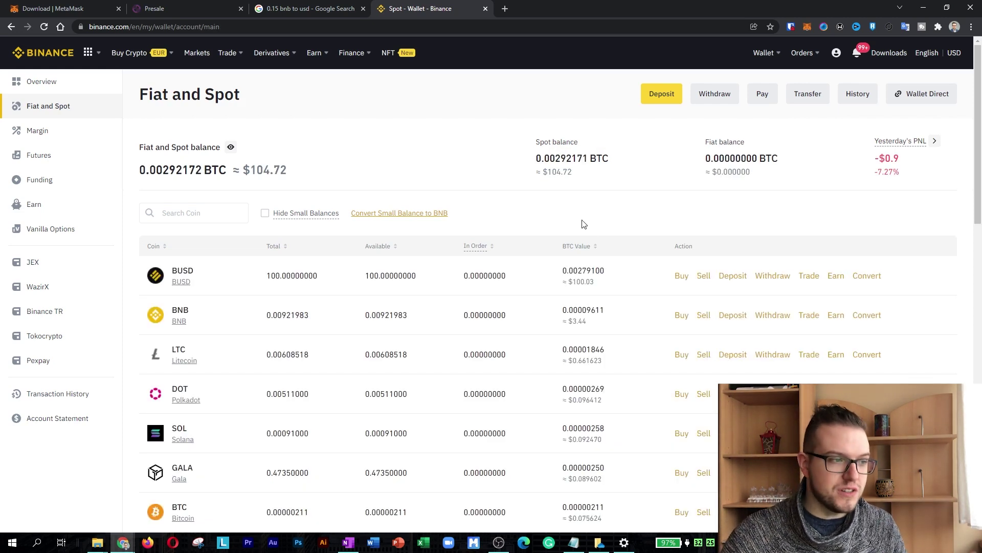
# Open the Binance exchange and find the BNB/BUSD trading pair.
pyautogui.moveTo(148, 60)
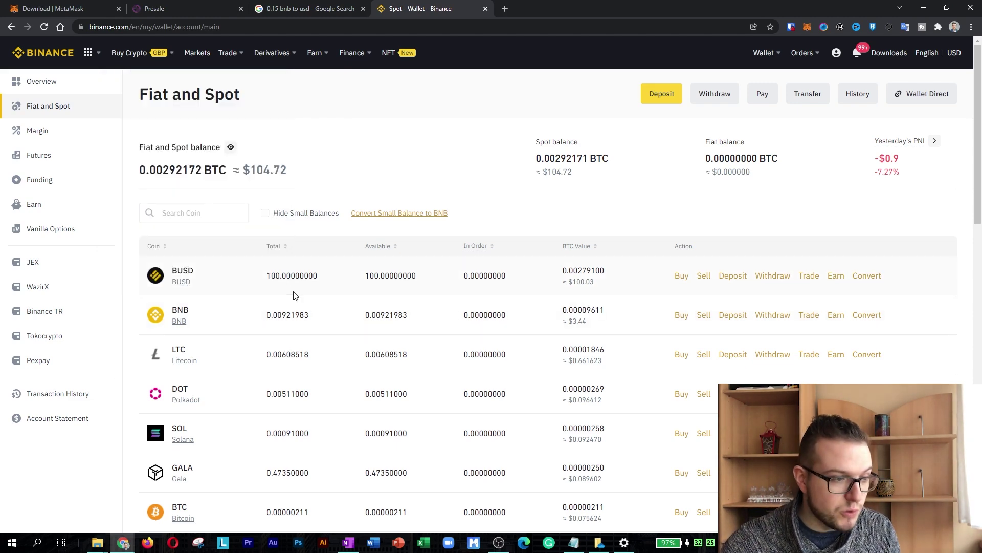
pyautogui.moveTo(89, 56)
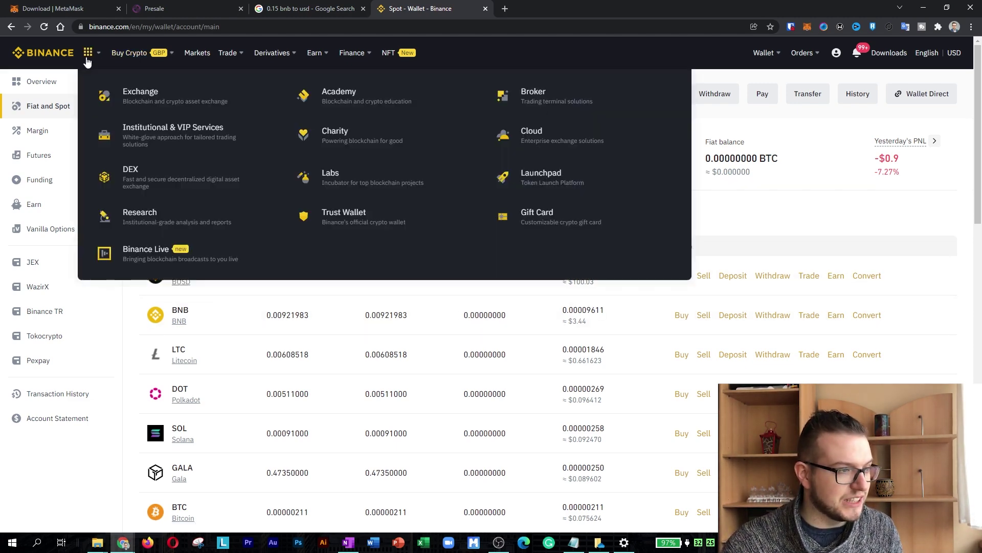
pyautogui.click(133, 97)
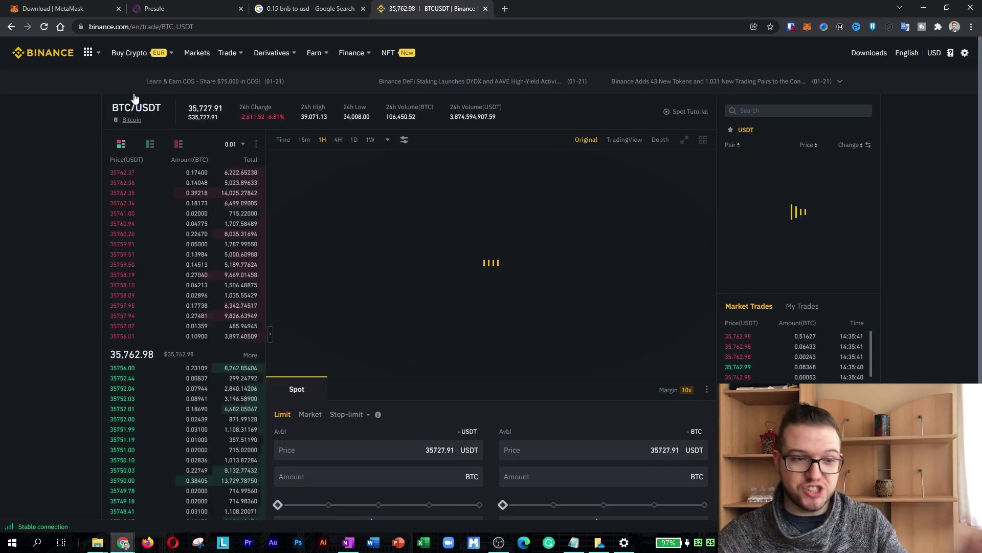
pyautogui.click(756, 110)
pyautogui.write('bnb busd')
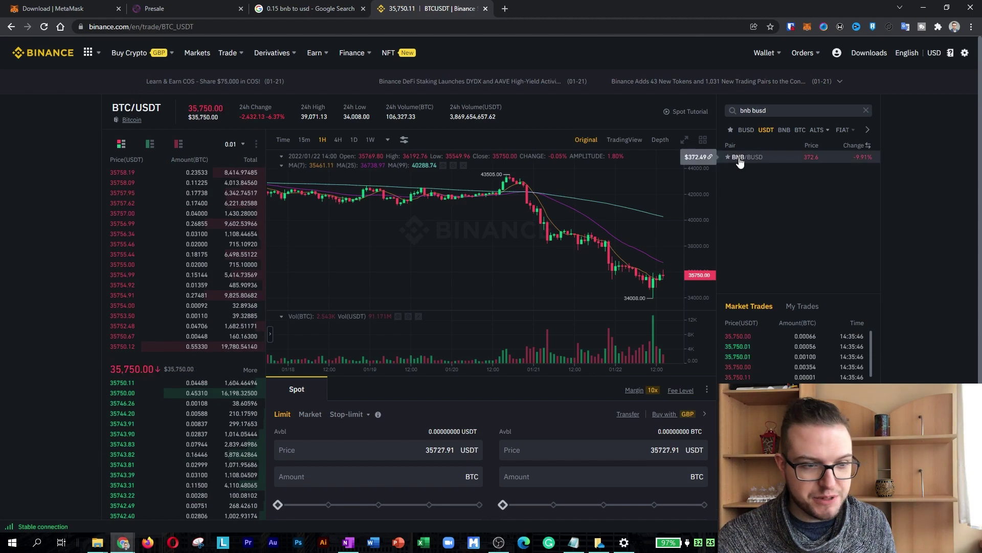
pyautogui.click(740, 158)
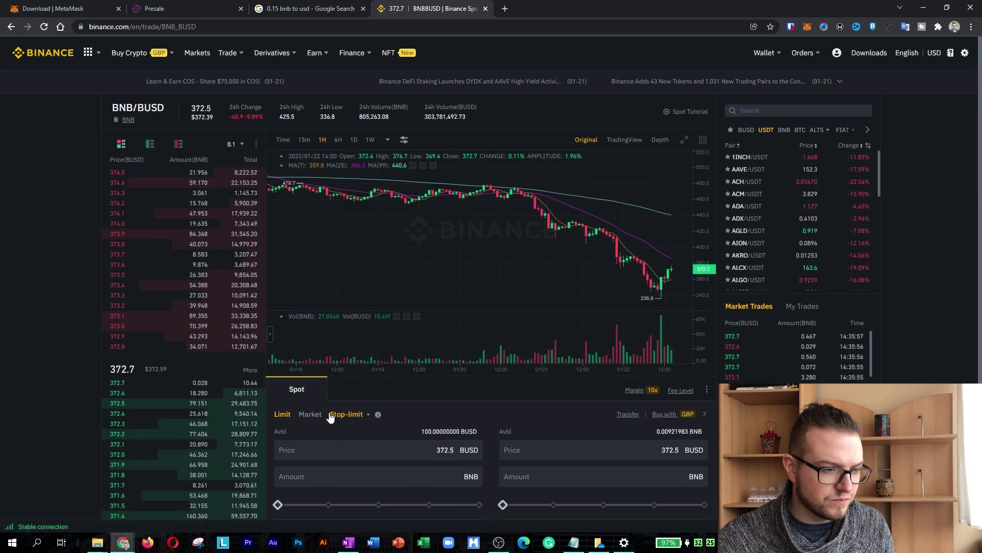
# Buy BNB with a spot market order for a total of 100 BUSD.
pyautogui.click(310, 414)
pyautogui.click(446, 476)
pyautogui.write('100')
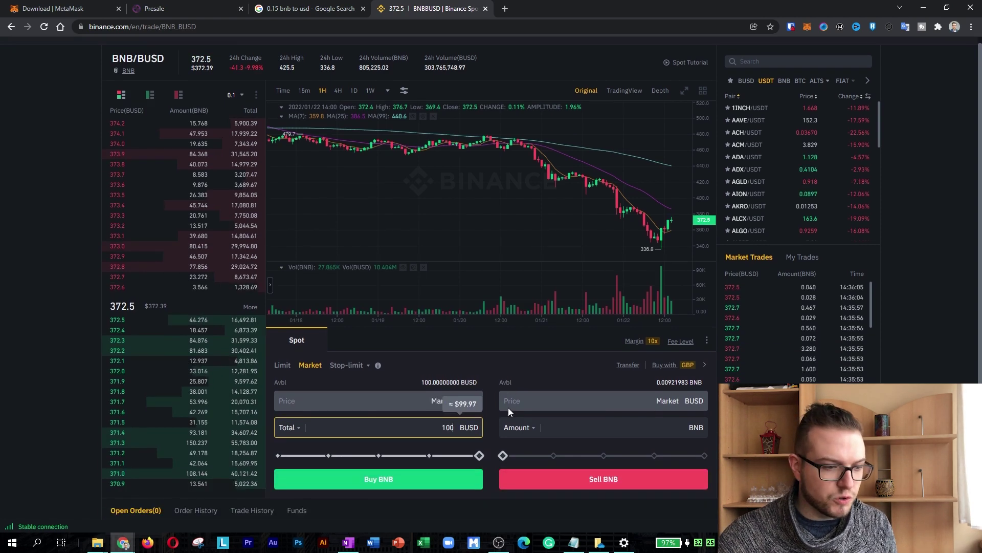
pyautogui.scroll(-2, 508, 407)
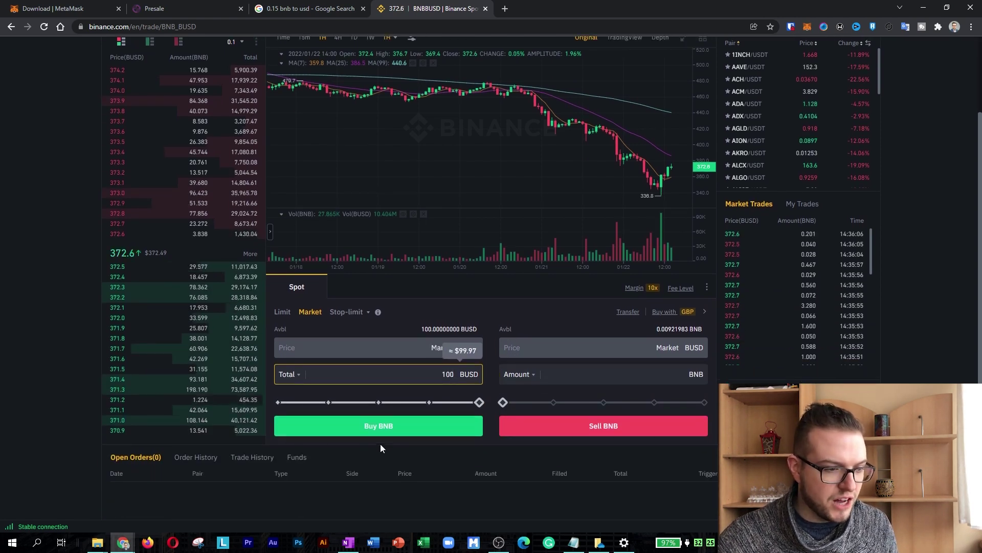
pyautogui.click(386, 428)
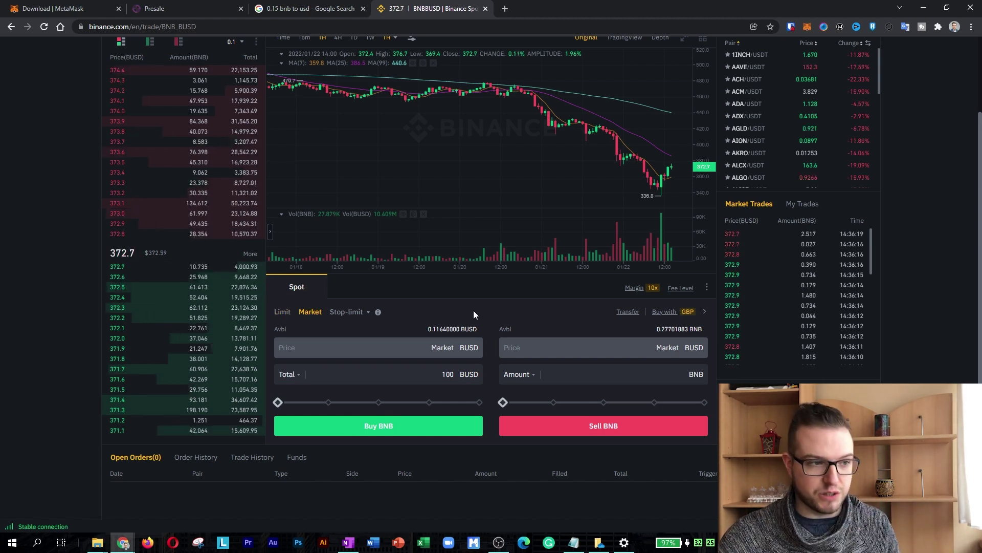
# Return to the Fiat and Spot wallet and open the withdrawal form for BNB.
pyautogui.scroll(2, 478, 311)
pyautogui.moveTo(775, 60)
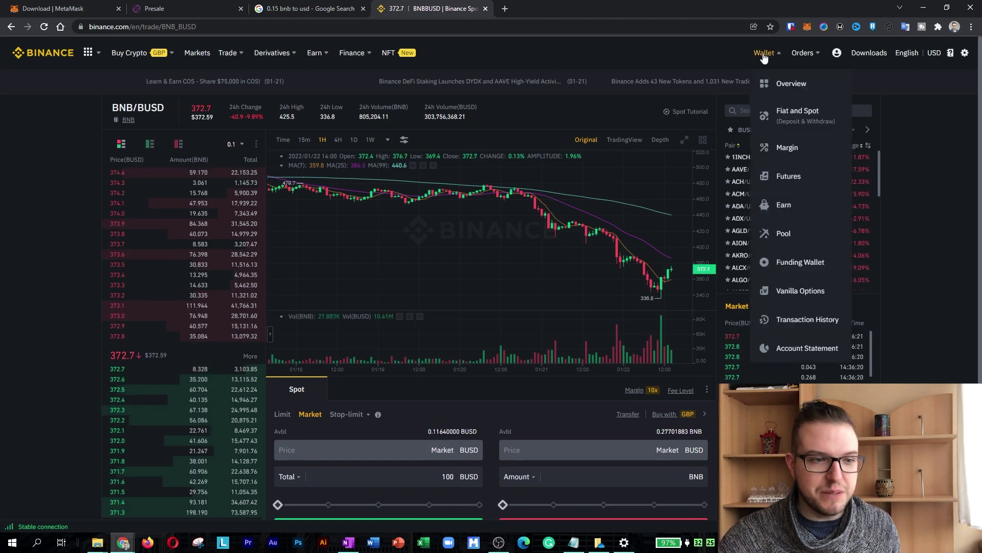
pyautogui.click(787, 114)
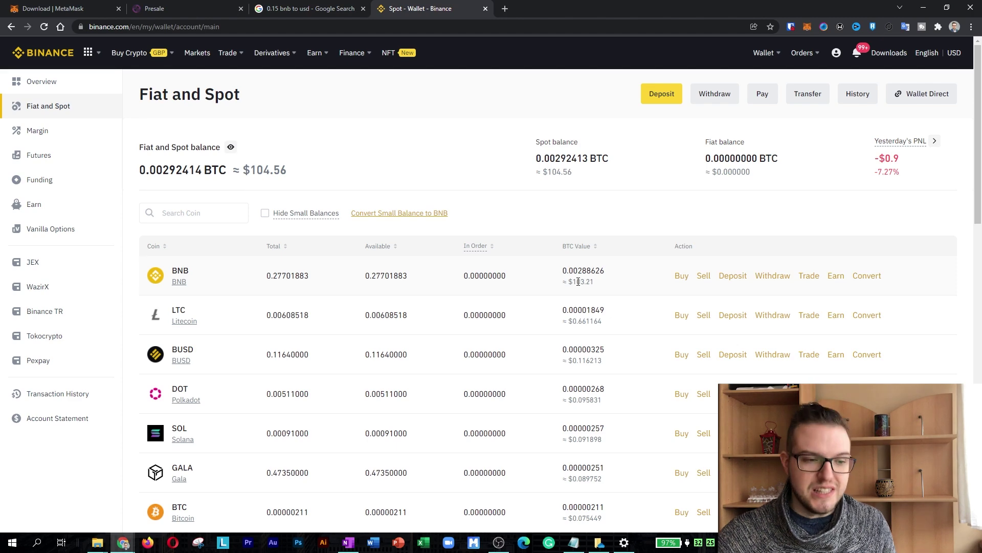
pyautogui.click(781, 280)
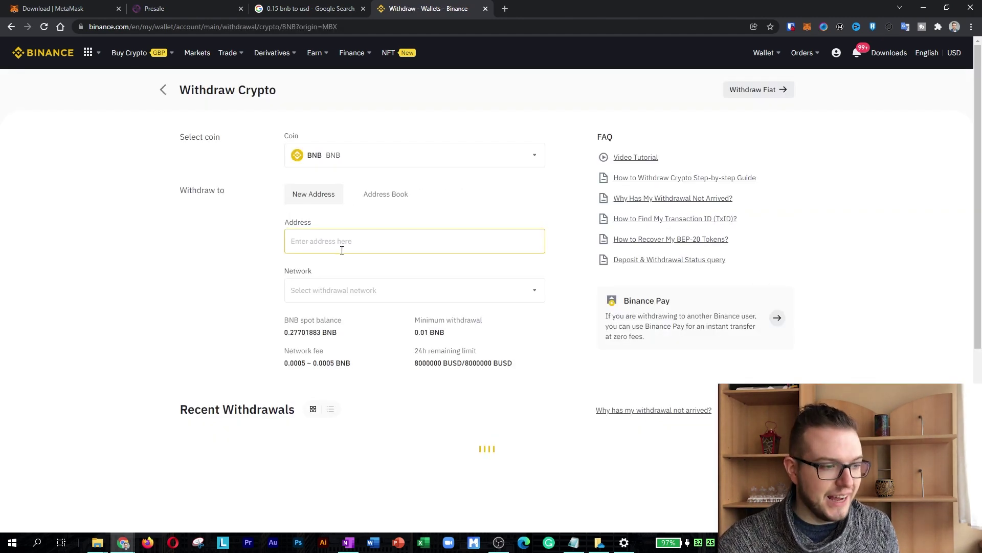
# Copy the MetaMask Account 1 address and paste it as the recipient address of the BNB withdrawal.
pyautogui.click(341, 245)
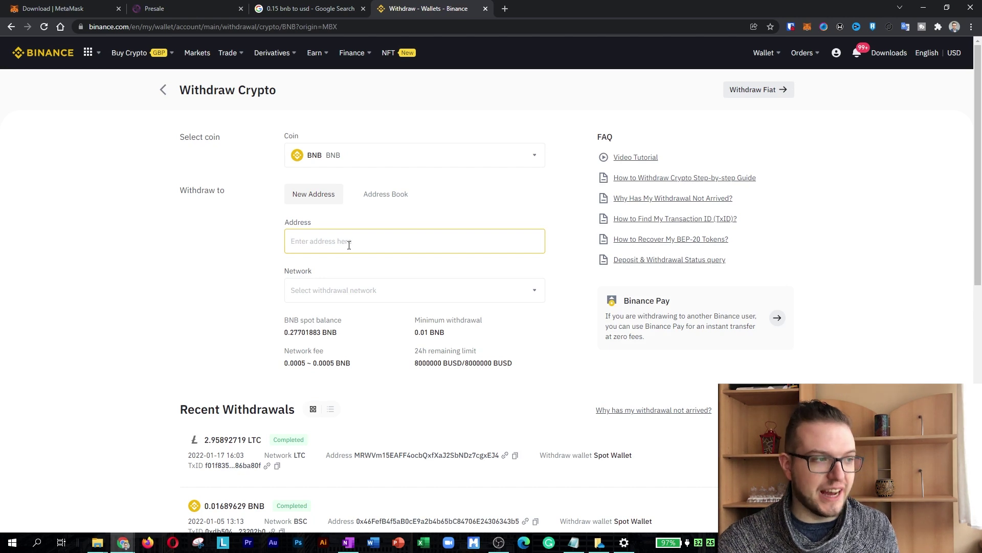
pyautogui.click(806, 27)
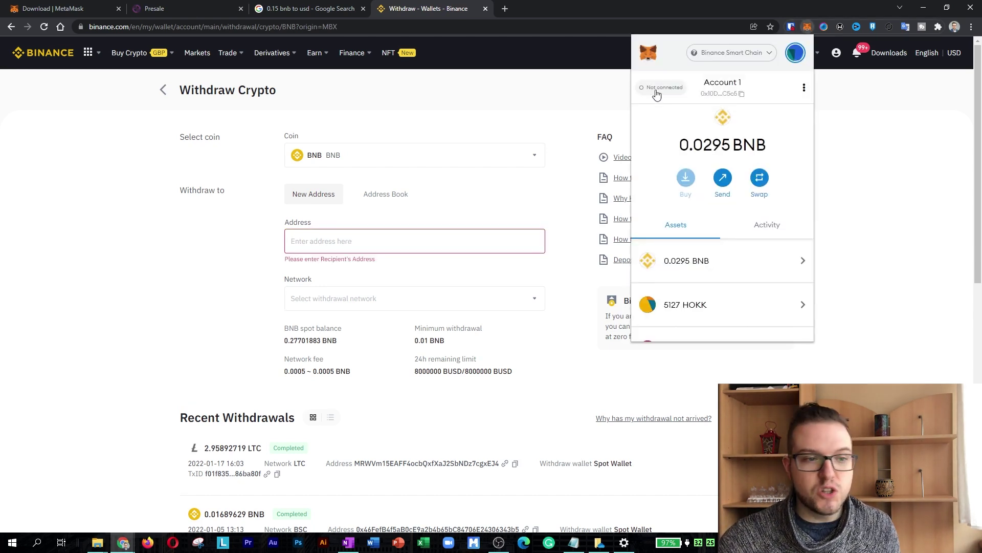
pyautogui.click(741, 94)
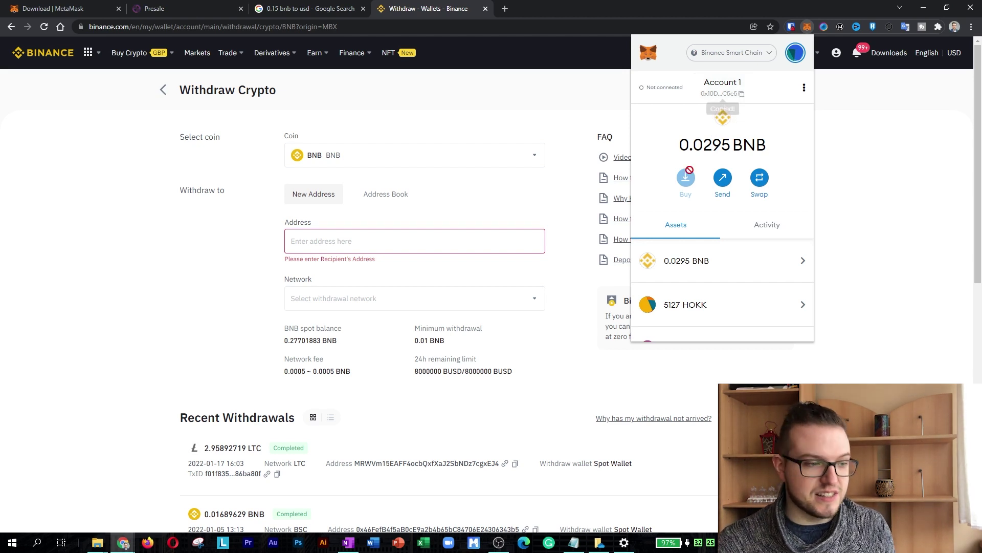
pyautogui.click(373, 234)
pyautogui.hotkey('ctrl', 'v')
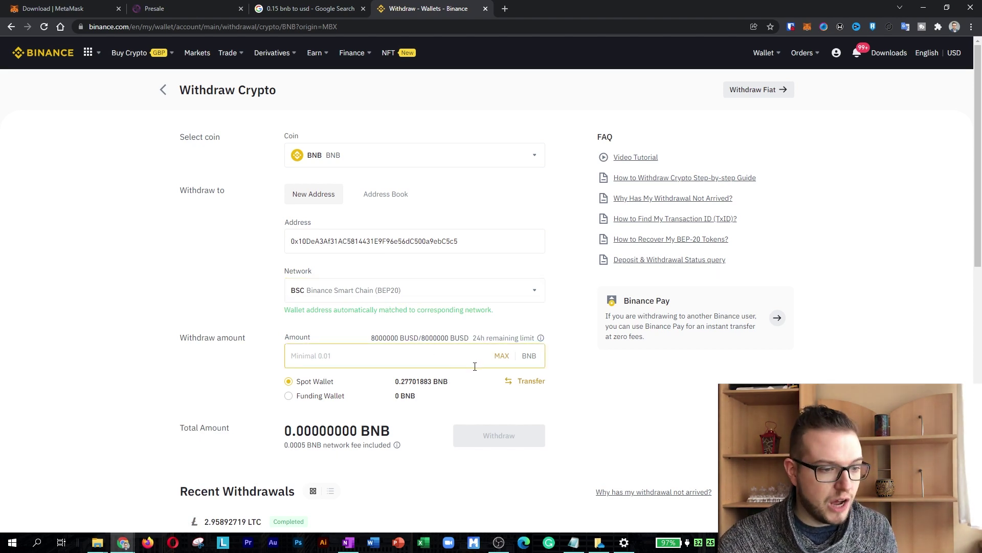
# Withdraw the maximum available BNB from the spot wallet over the BSC network and complete the confirmations.
pyautogui.click(501, 357)
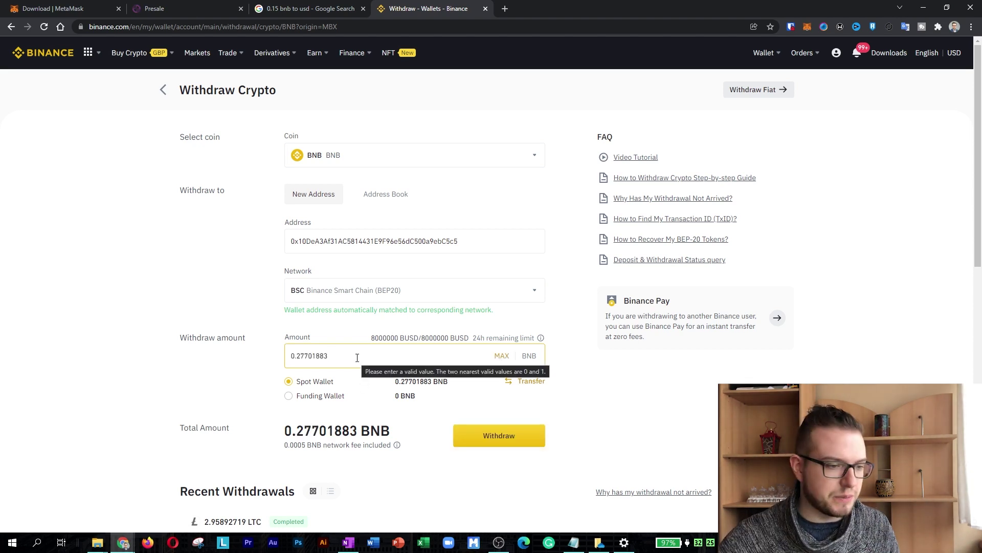
pyautogui.click(508, 436)
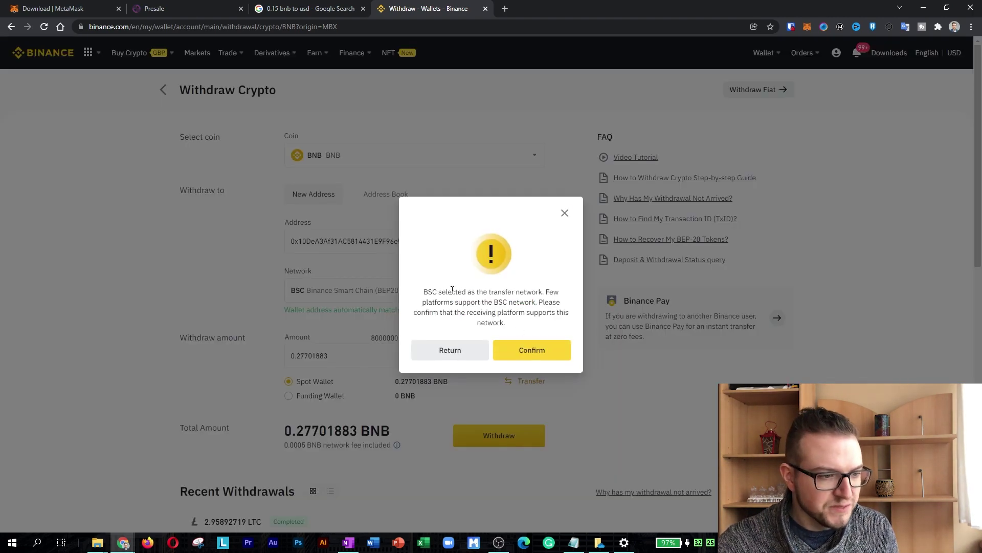
pyautogui.click(544, 353)
pyautogui.click(542, 353)
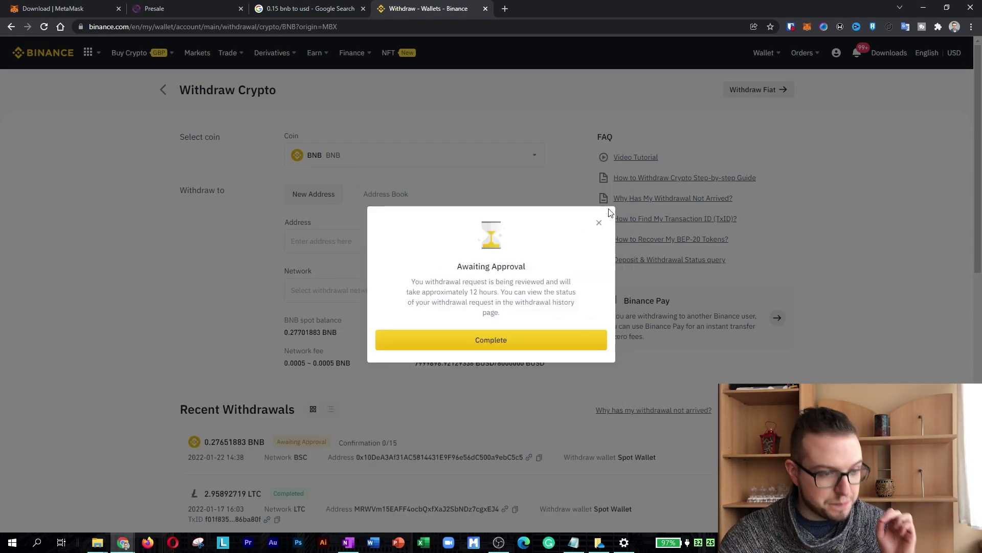
pyautogui.click(522, 346)
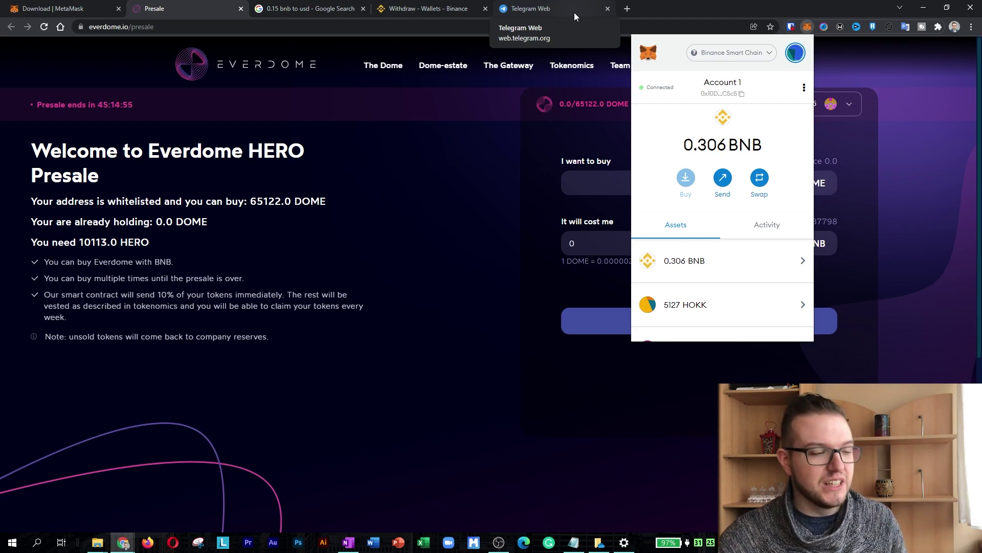
# Close the MetaMask wallet on the Everdome presale page and submit a purchase of 65122 DOME.
pyautogui.click(322, 208)
pyautogui.click(699, 185)
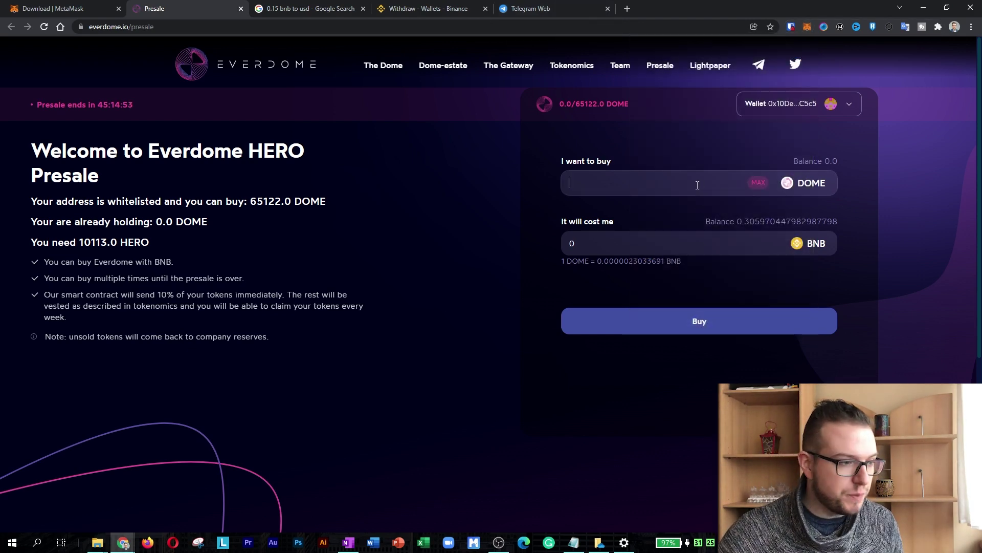
pyautogui.write('65')
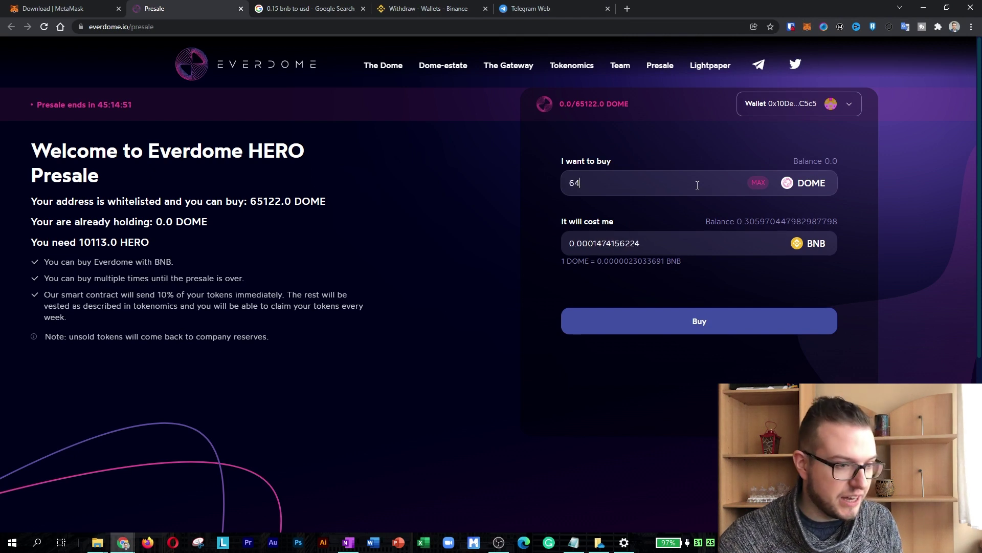
pyautogui.write('122')
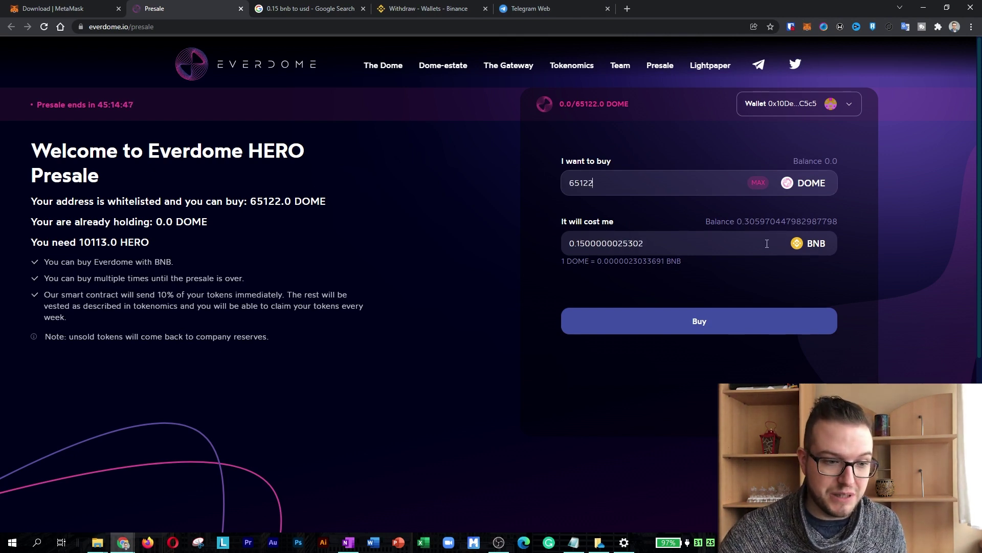
pyautogui.click(705, 326)
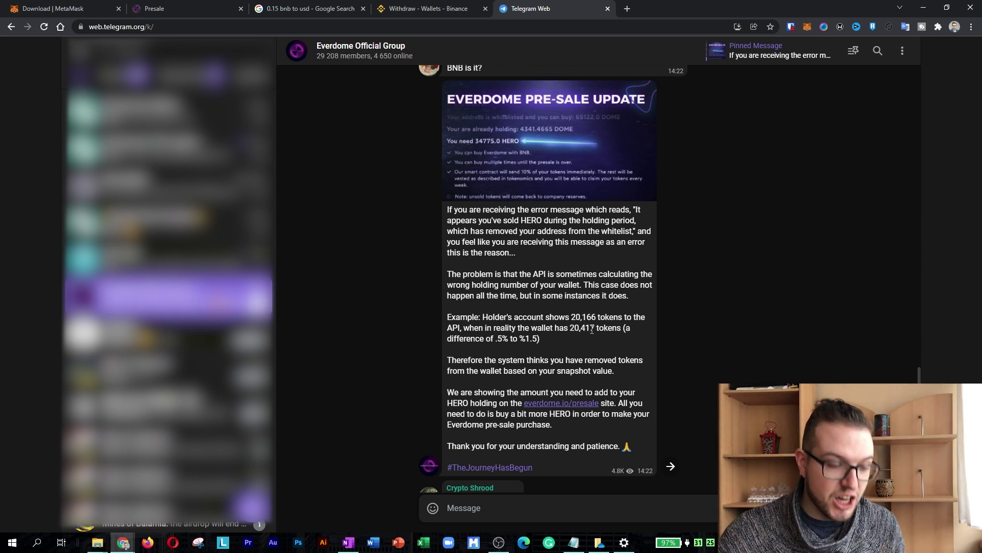
# Compare the HERO amount required by the presale with the MetaMask HERO balance and the Telegram pre-sale update message.
pyautogui.click(188, 10)
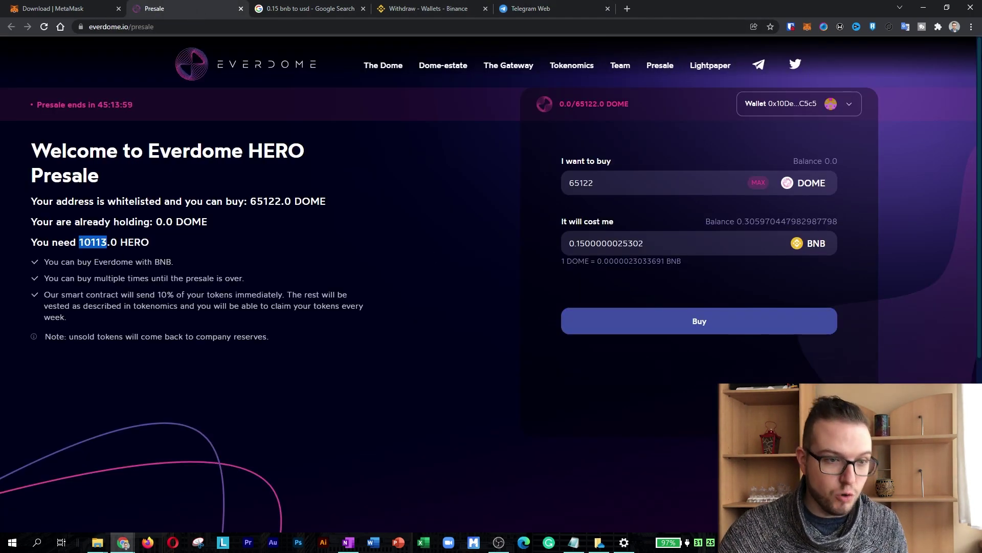
pyautogui.click(808, 27)
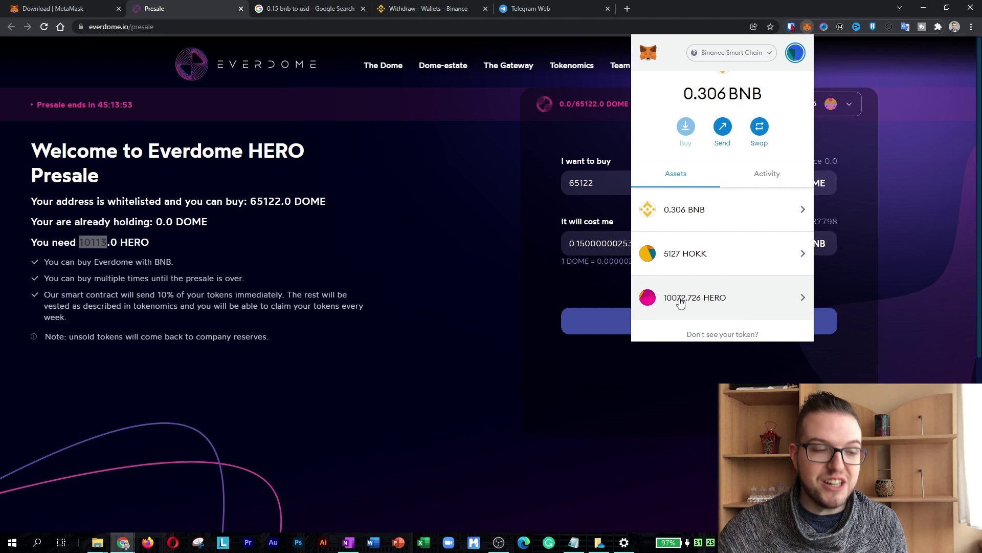
pyautogui.click(537, 5)
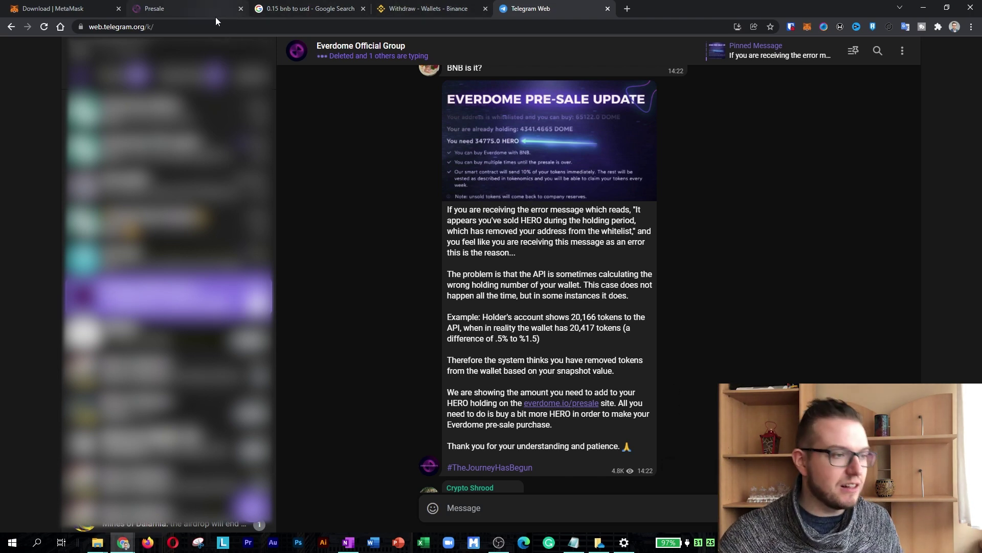
pyautogui.click(198, 10)
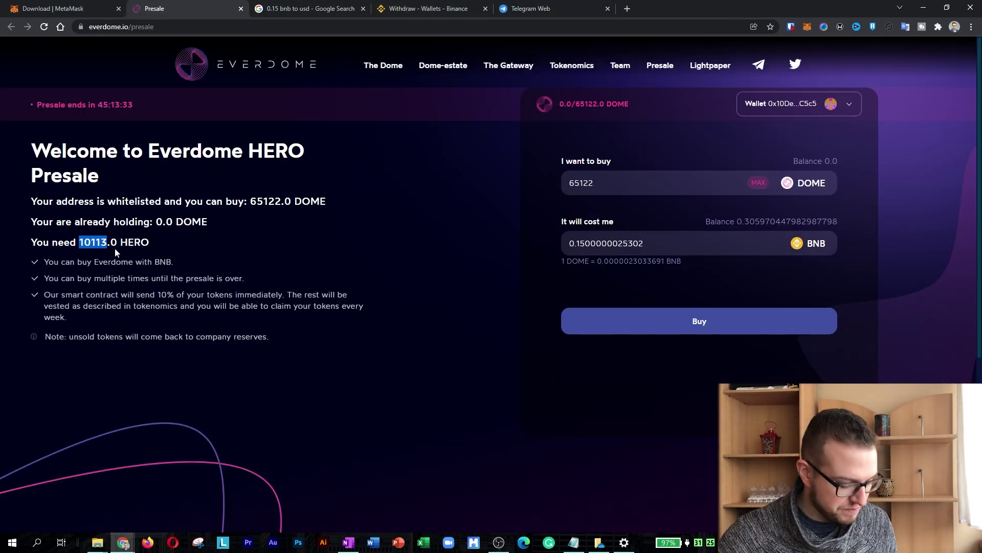
# Open Calculator and start a subtraction from the 10113 HERO required by the presale.
pyautogui.press('super')
pyautogui.write('calc')
pyautogui.press('Return')
pyautogui.moveTo(122, 250); pyautogui.dragTo(369, 240)
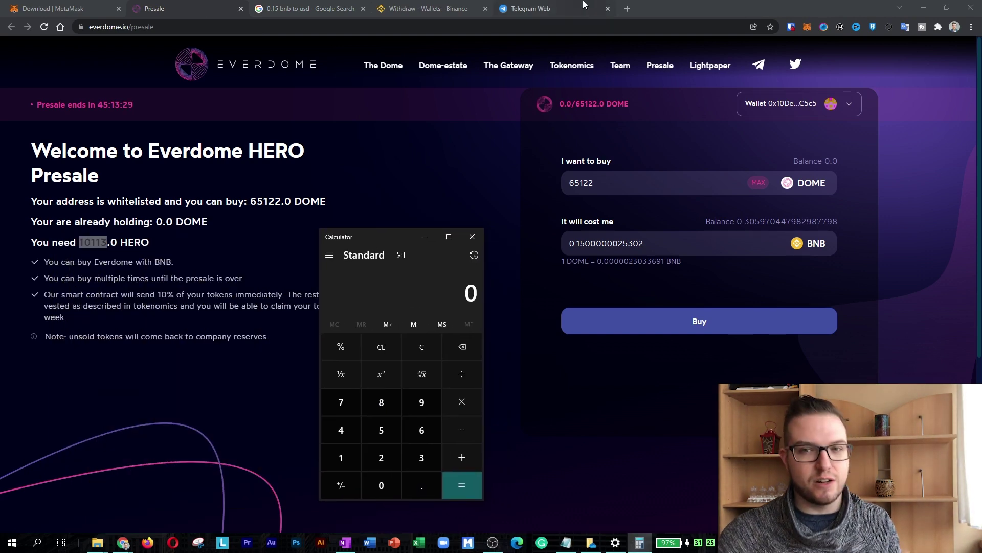
pyautogui.click(815, 25)
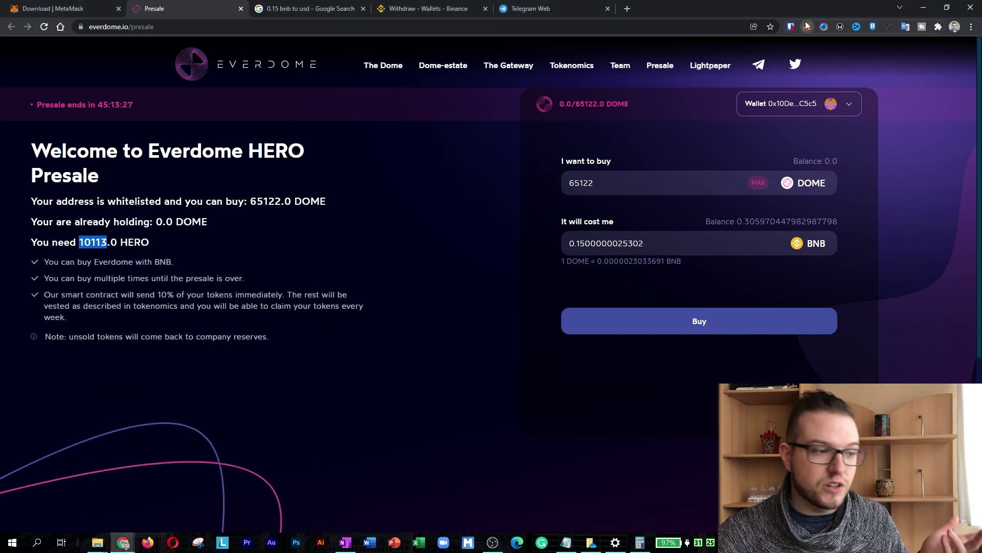
pyautogui.click(807, 26)
pyautogui.scroll(-2, 785, 241)
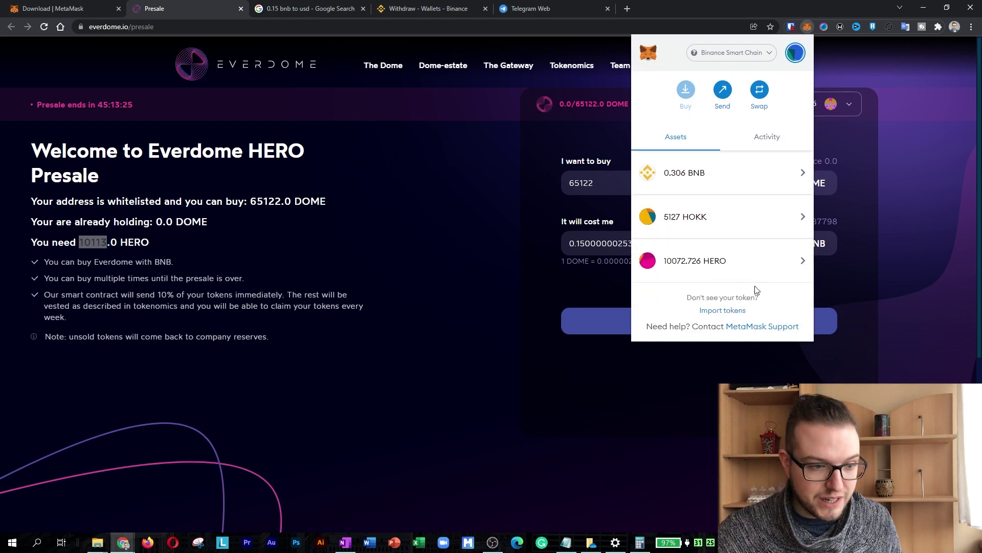
pyautogui.click(110, 243)
pyautogui.hotkey('alt', 'Tab')
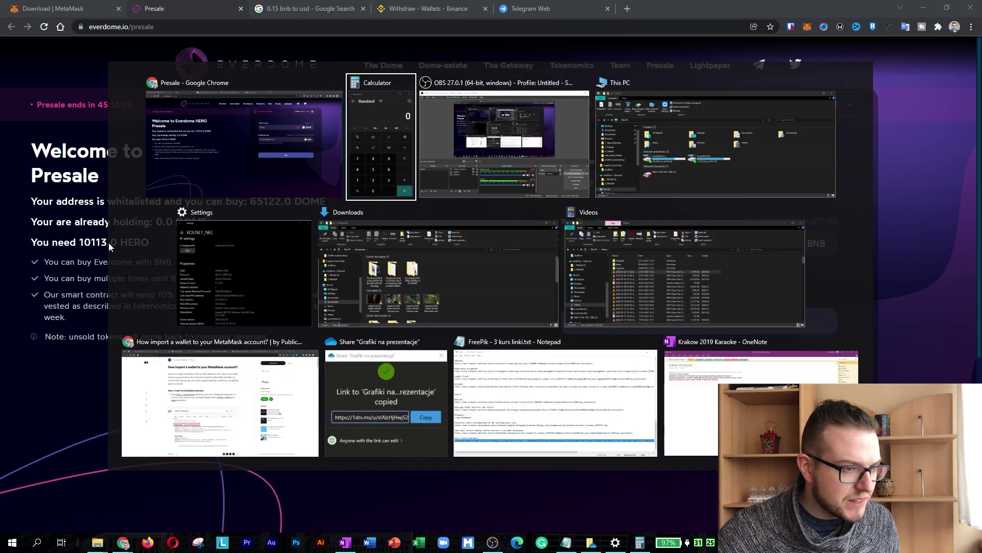
pyautogui.write('10,113')
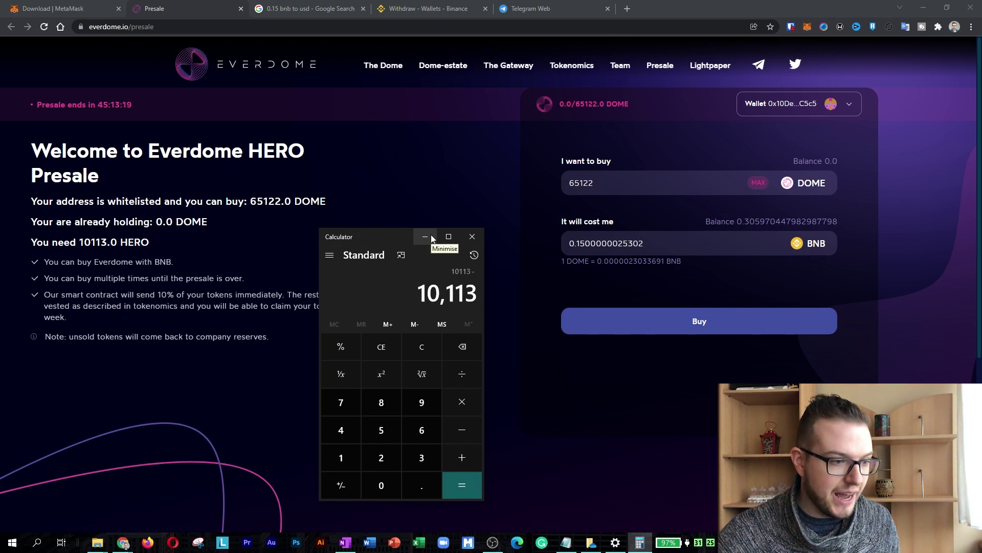
# Subtract the whole-number MetaMask HERO balance, 10072, to work out the missing HERO, and return to the presale page.
pyautogui.click(805, 26)
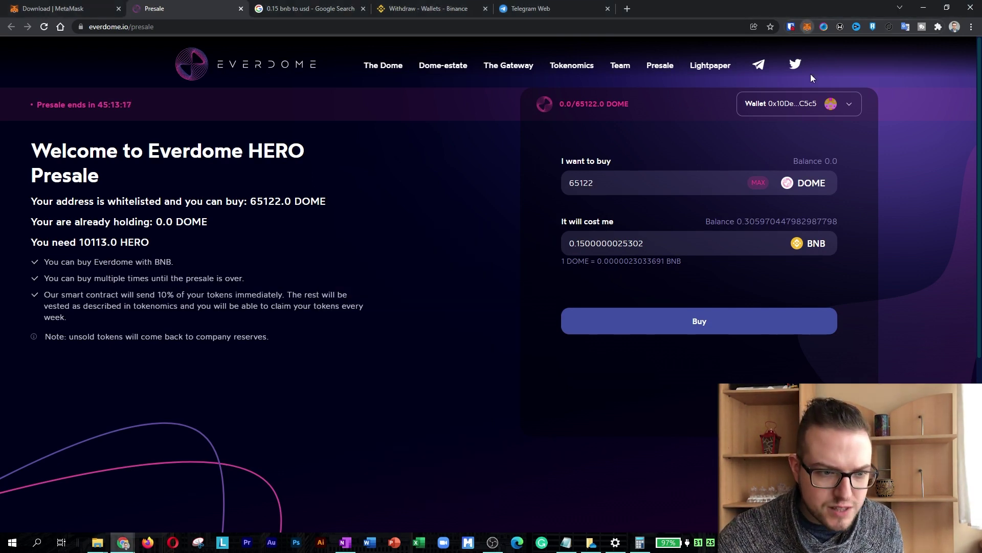
pyautogui.scroll(-3, 729, 285)
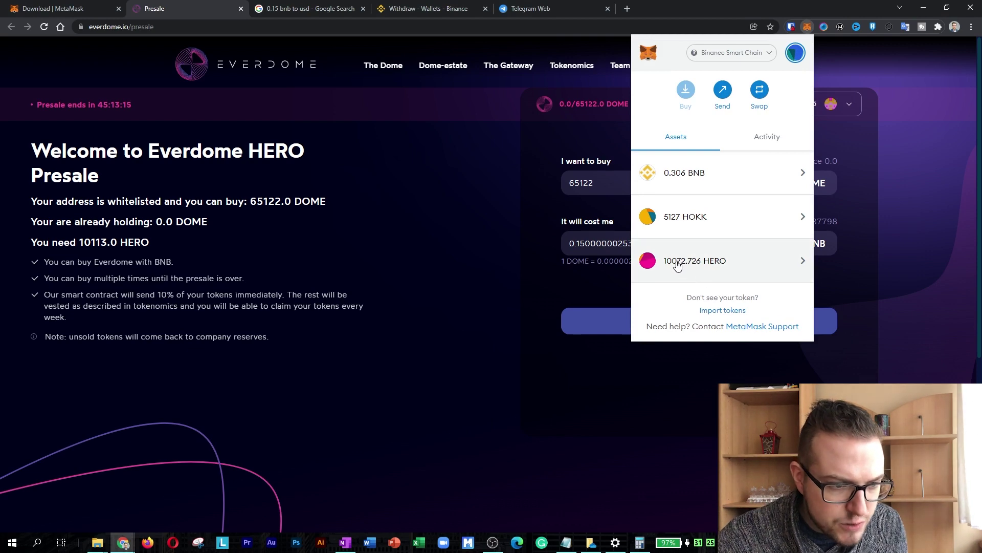
pyautogui.hotkey('alt', 'Tab')
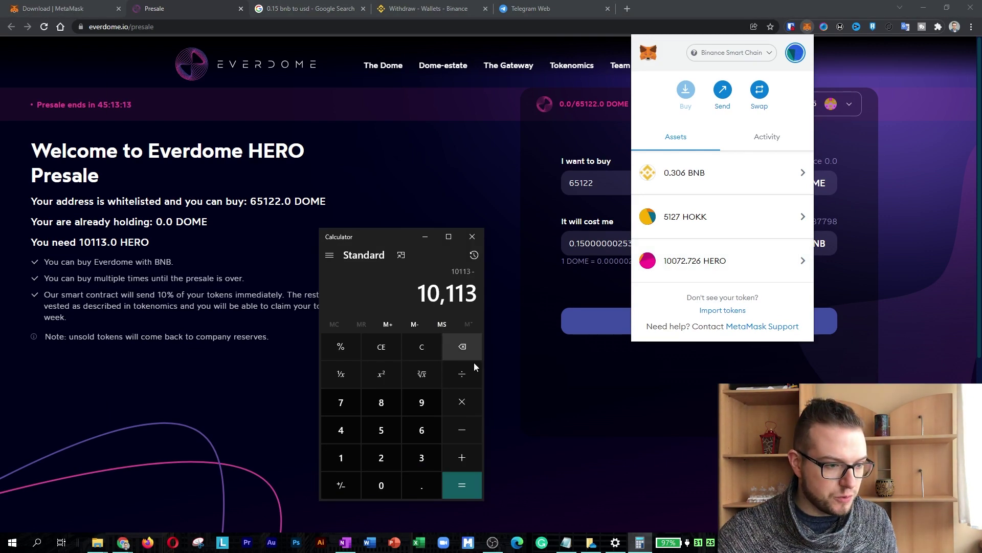
pyautogui.write('10')
pyautogui.write('072')
pyautogui.press('Return')
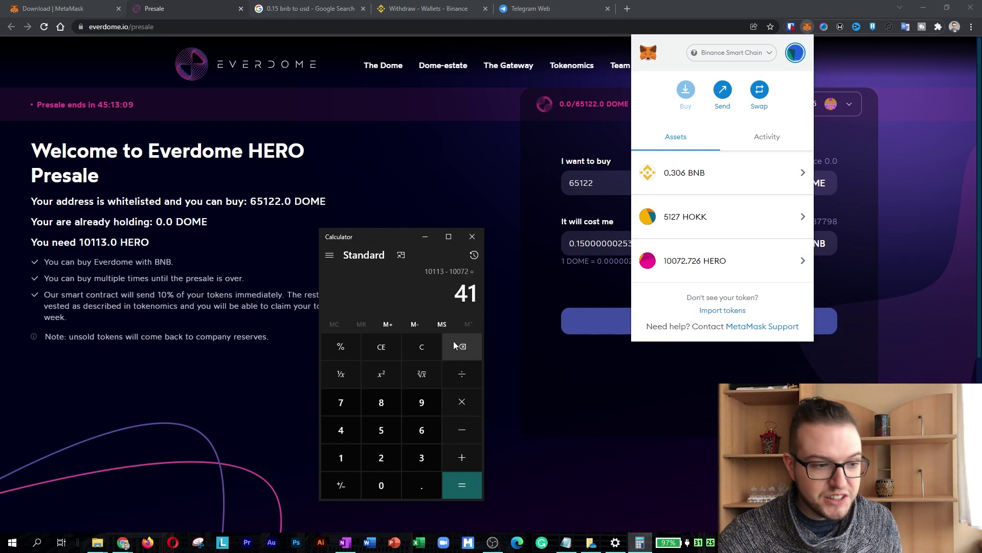
pyautogui.click(409, 182)
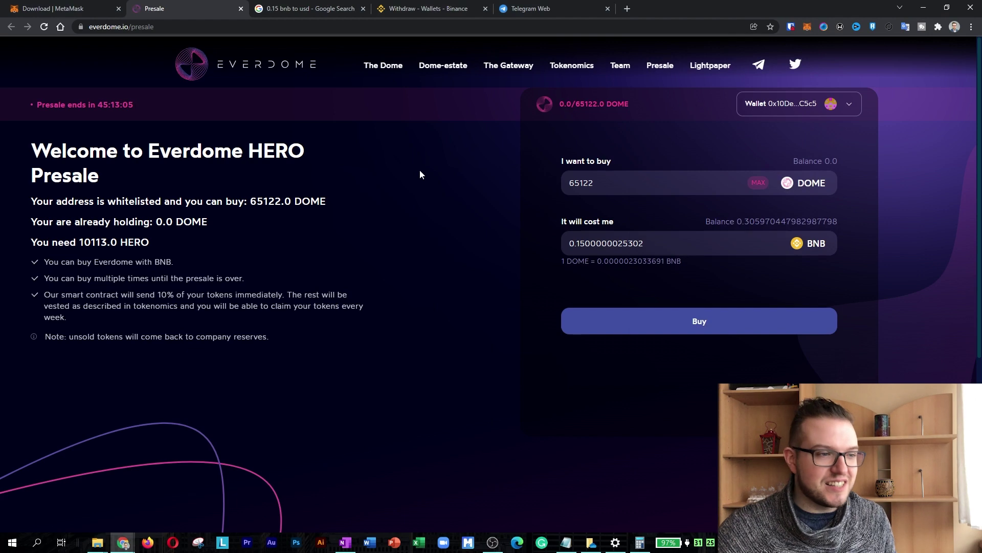
# Search for kucoin in a new browser tab and open the official KuCoin website.
pyautogui.hotkey('ctrl', 't')
pyautogui.write('kucoin')
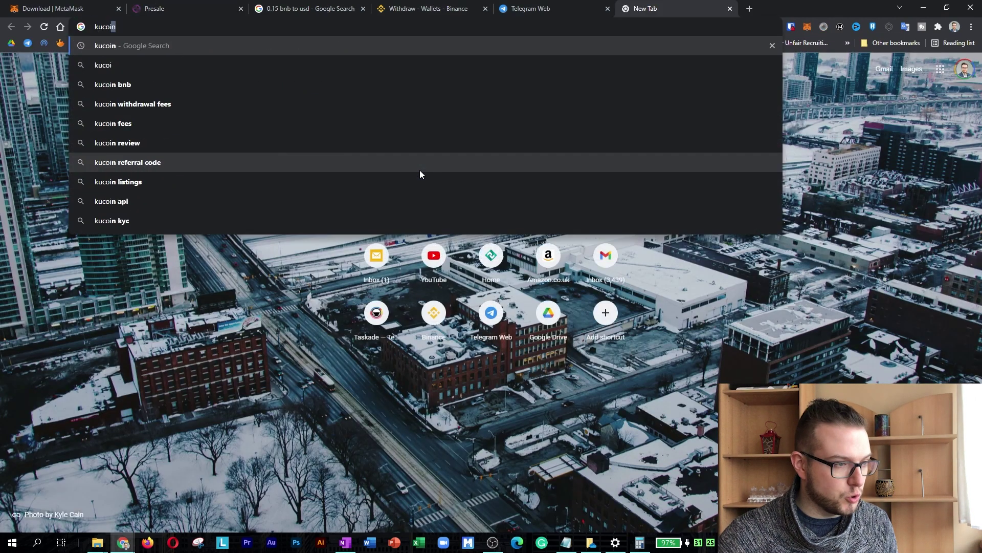
pyautogui.press('Return')
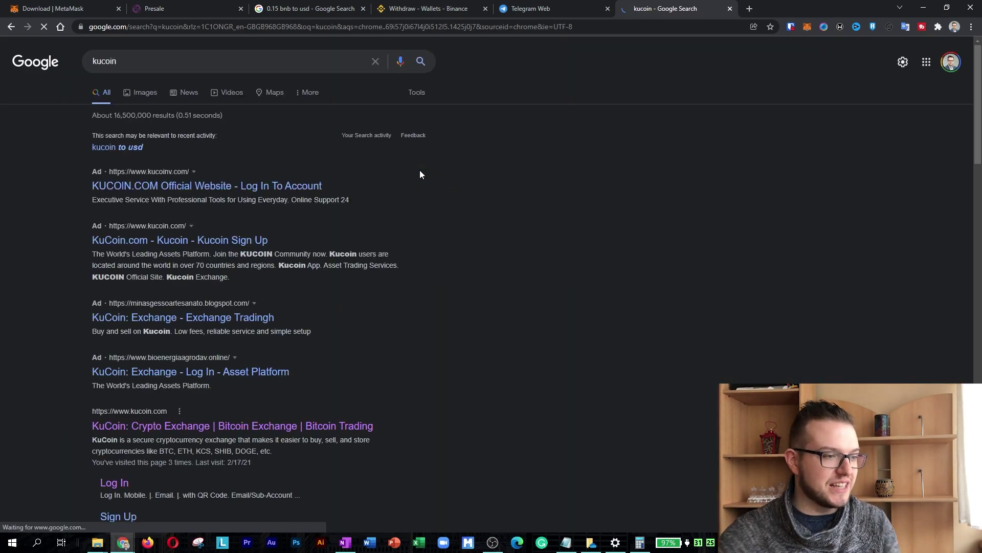
pyautogui.click(173, 432)
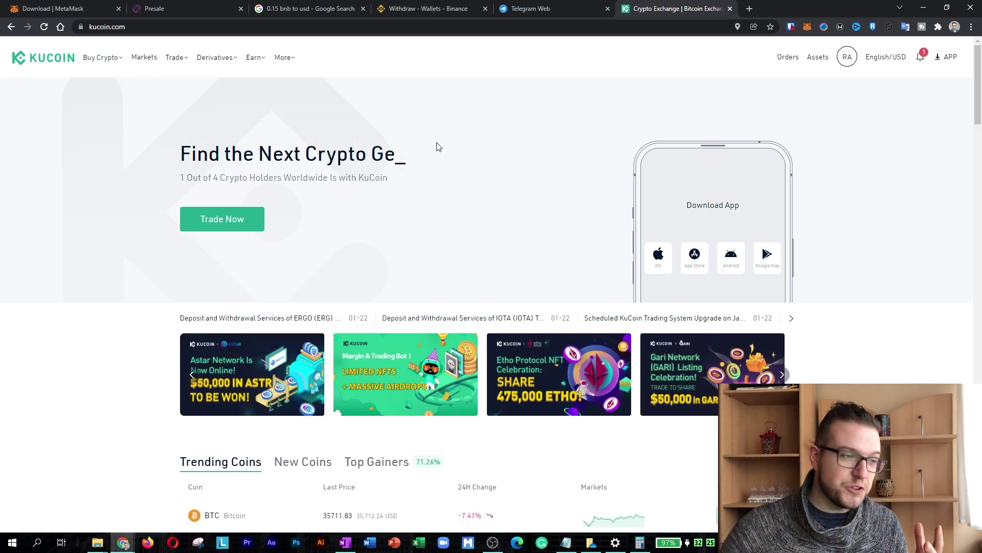
# Open KuCoin spot trading, dismiss the location request and display the HERO/USDT pair.
pyautogui.moveTo(178, 60)
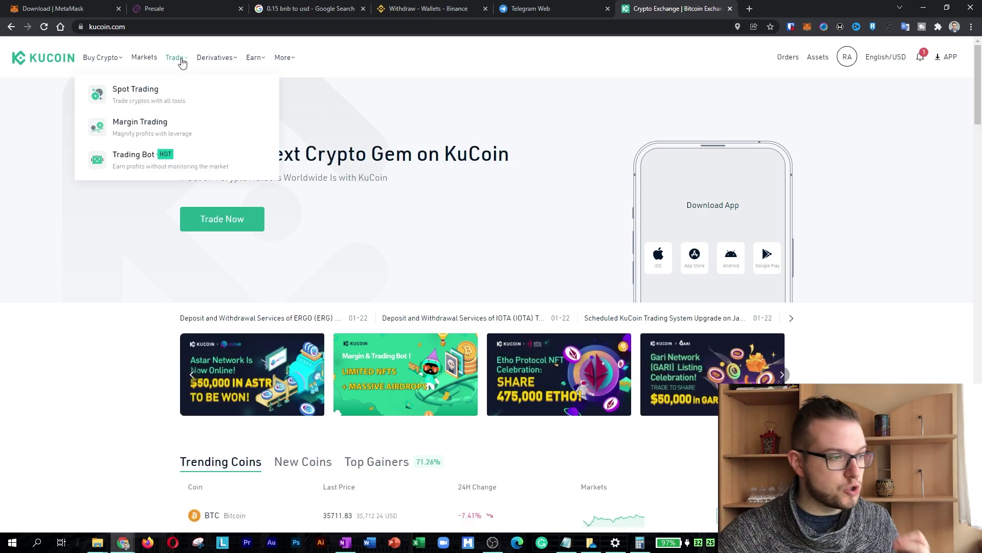
pyautogui.click(157, 105)
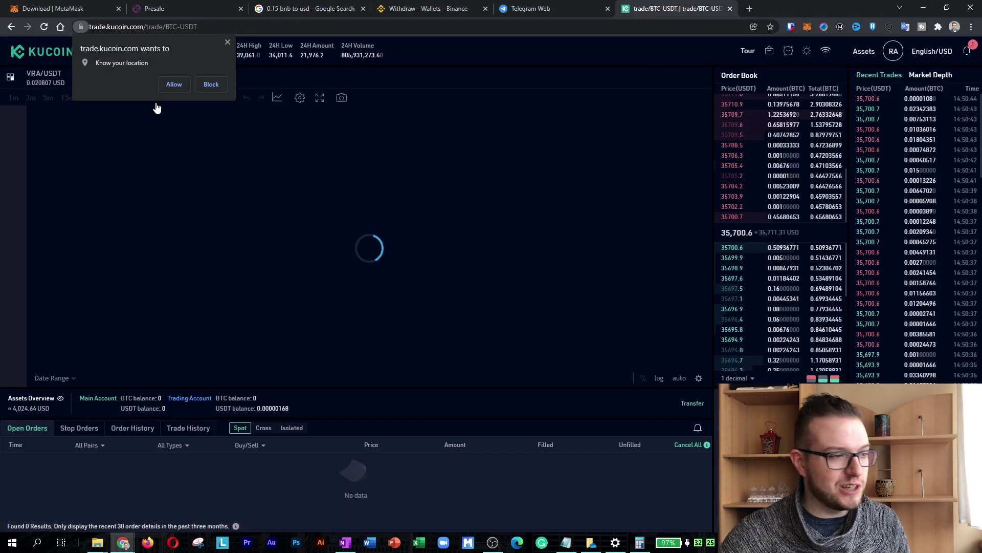
pyautogui.click(228, 41)
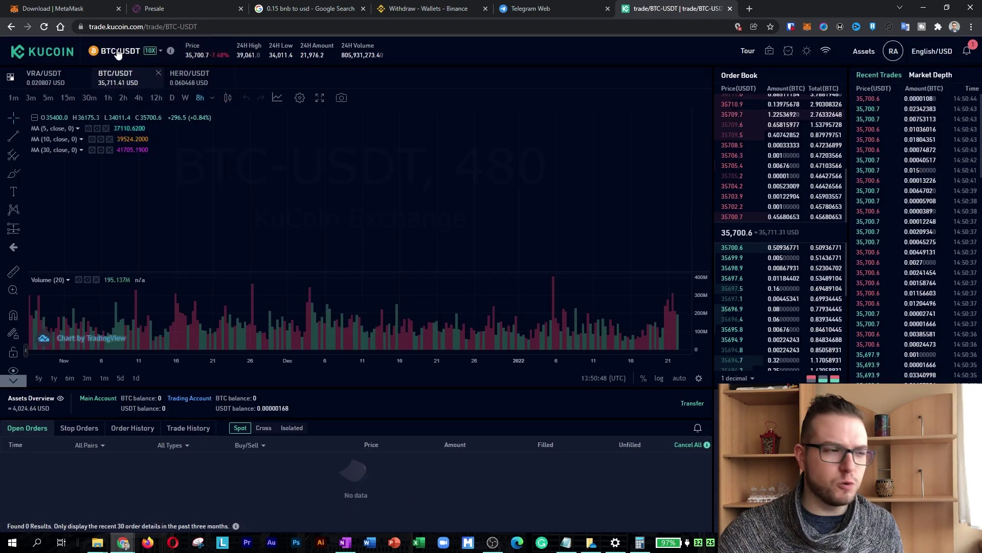
pyautogui.click(130, 75)
pyautogui.write('HER')
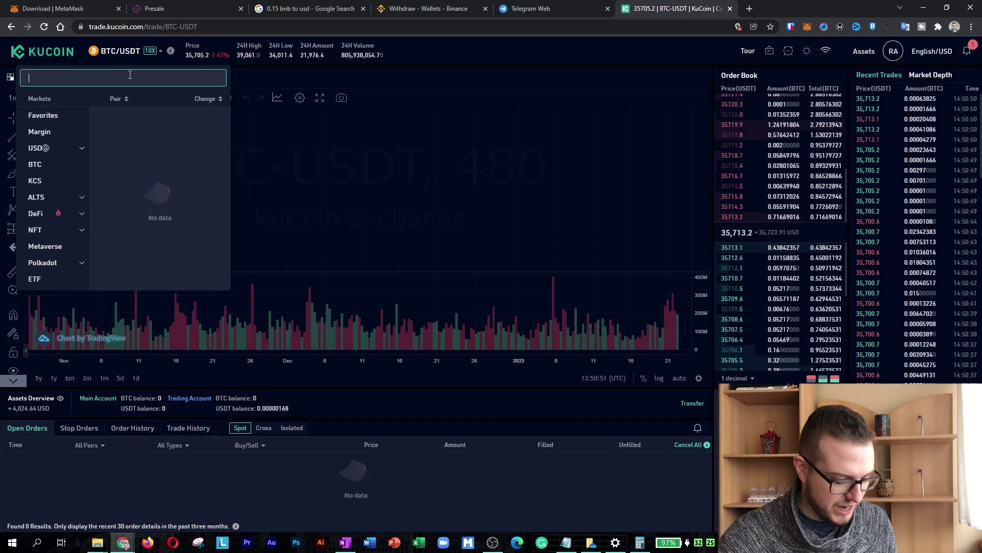
pyautogui.write('O')
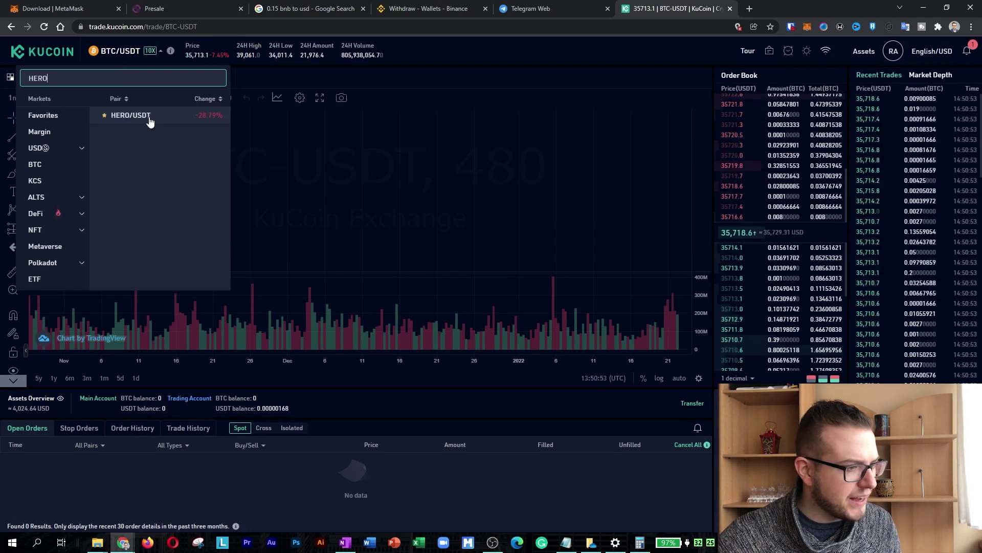
pyautogui.click(132, 117)
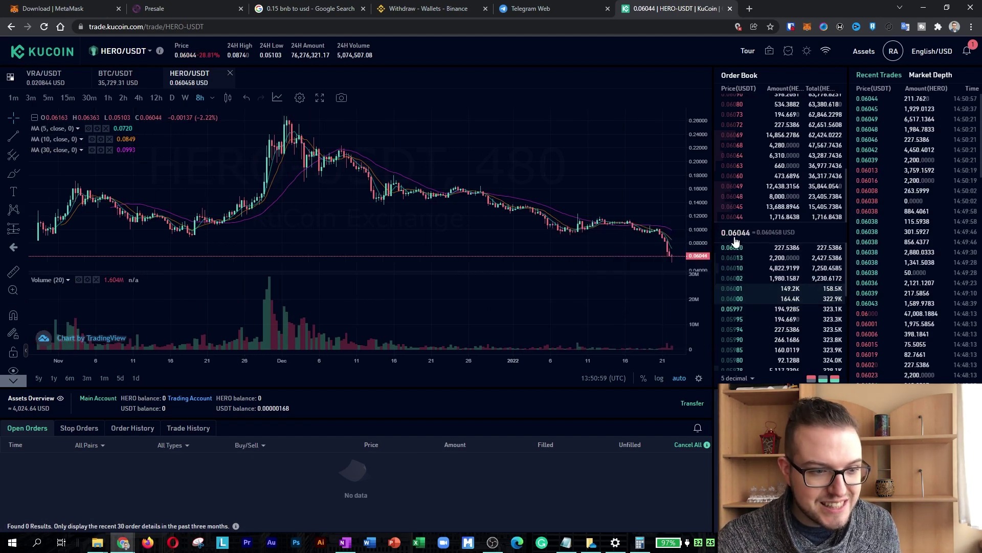
# Calculate the cost of 50 HERO at 0.0602 USDT each in Calculator.
pyautogui.press('super')
pyautogui.write('cal')
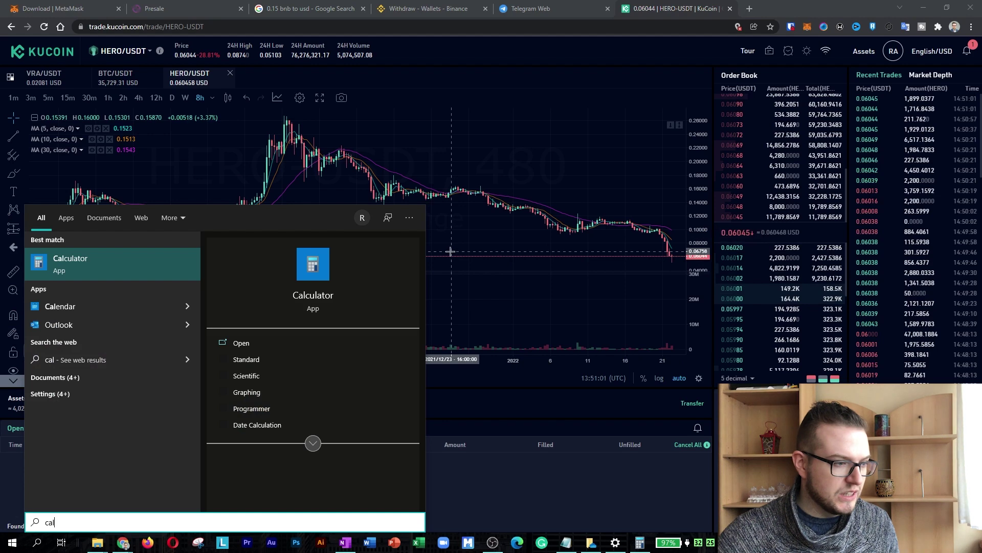
pyautogui.press('Return')
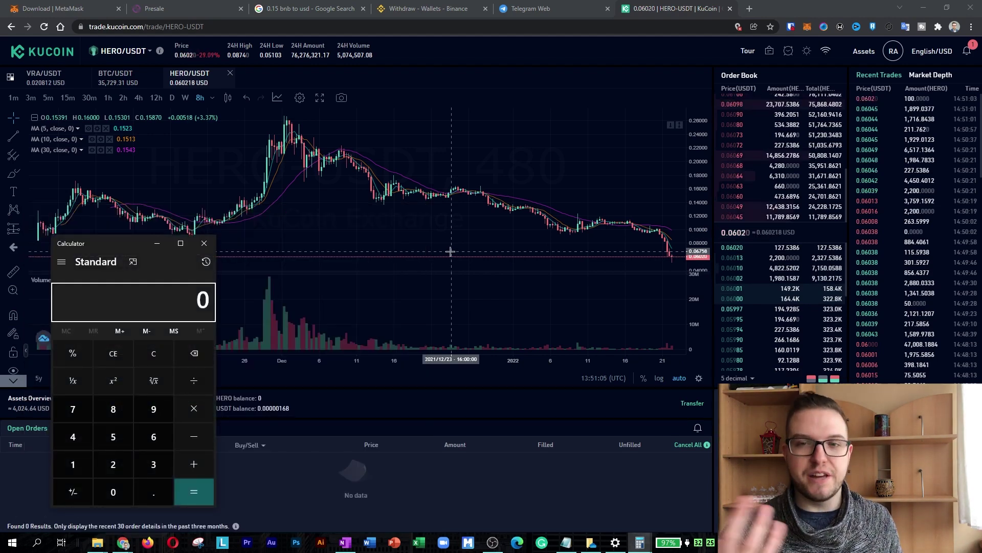
pyautogui.write('50')
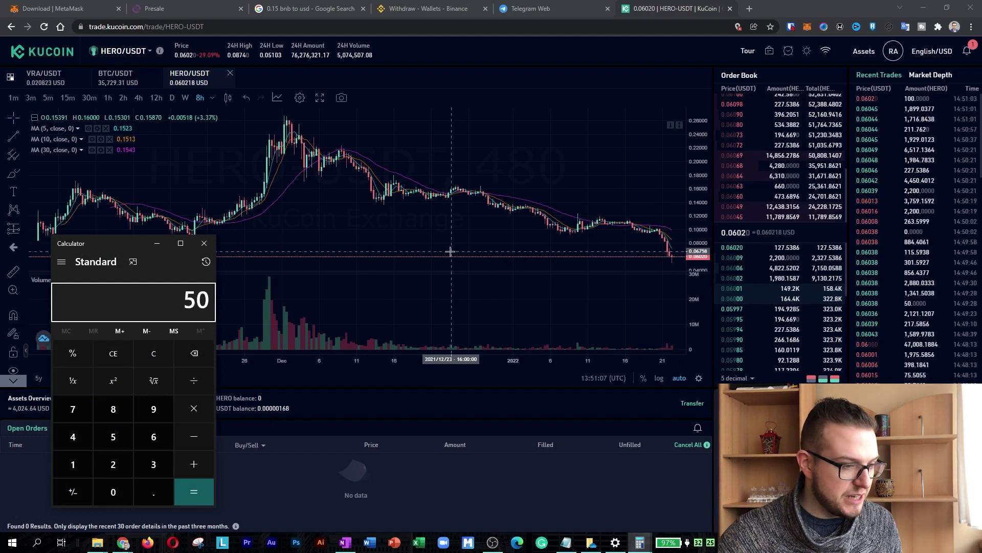
pyautogui.click(209, 408)
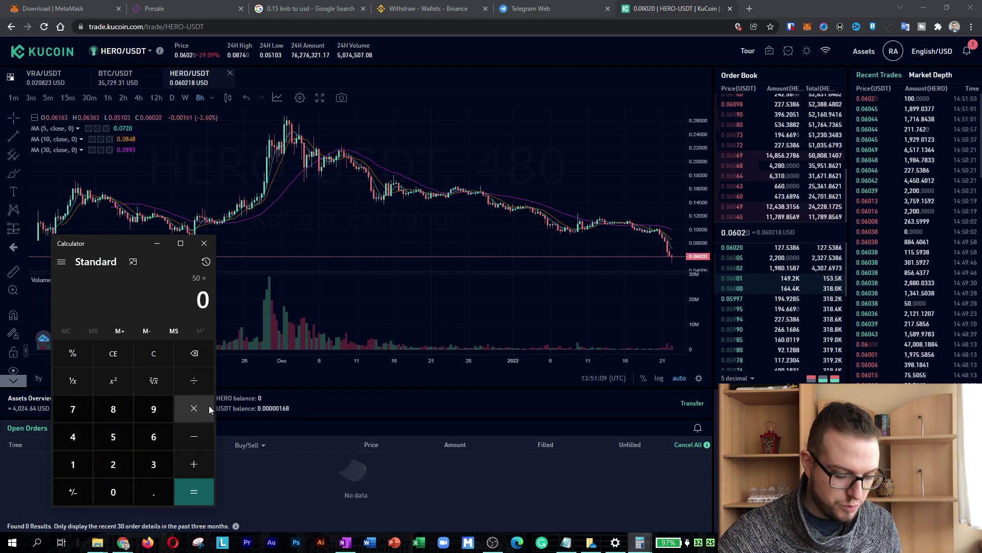
pyautogui.write('0.060')
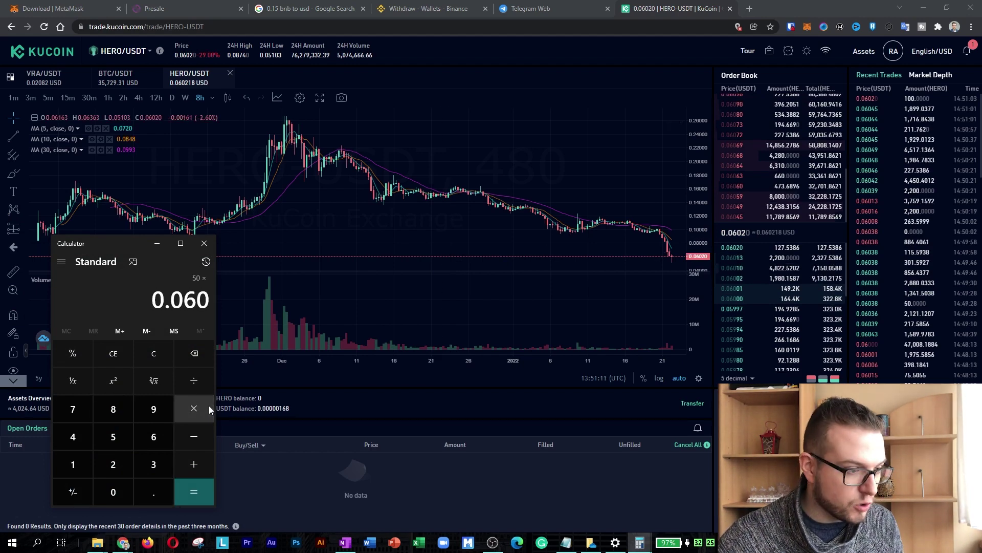
pyautogui.write('2')
pyautogui.press('Return')
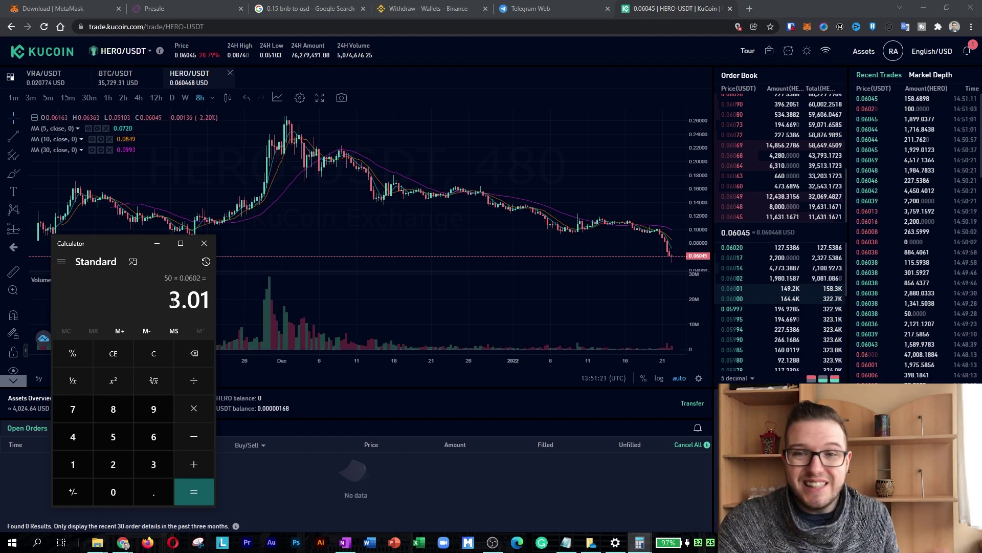
pyautogui.click(197, 250)
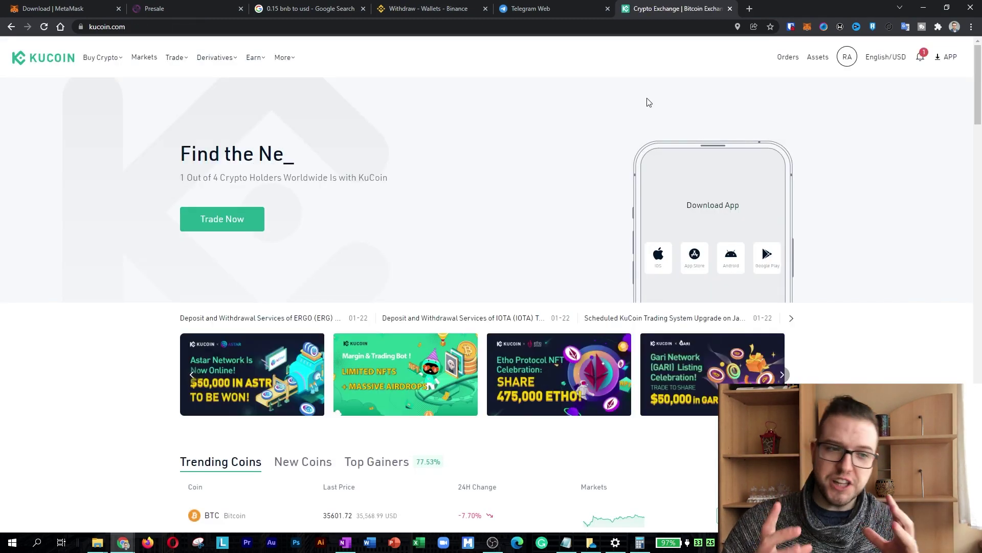
# Find USDT in the KuCoin Main Account and open its deposit page.
pyautogui.moveTo(821, 61)
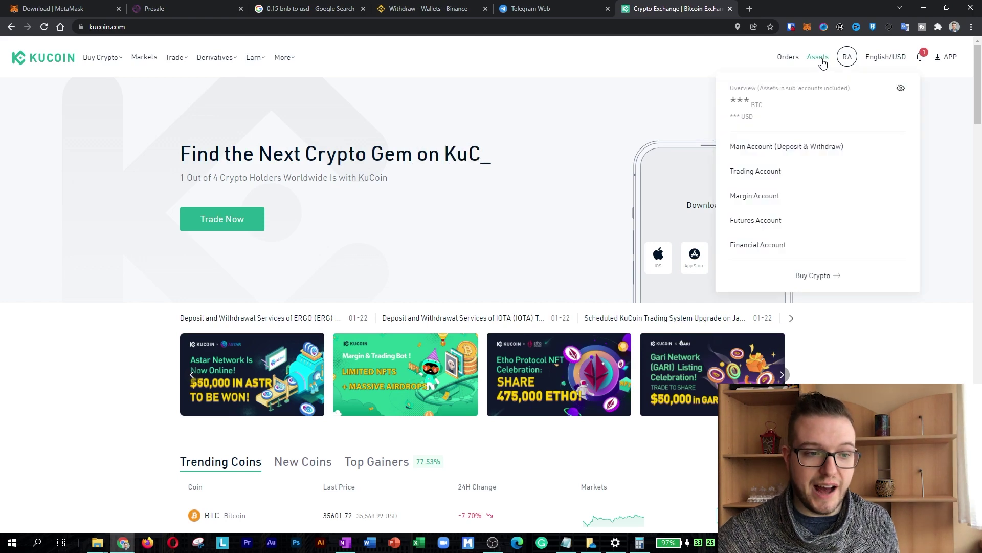
pyautogui.click(797, 152)
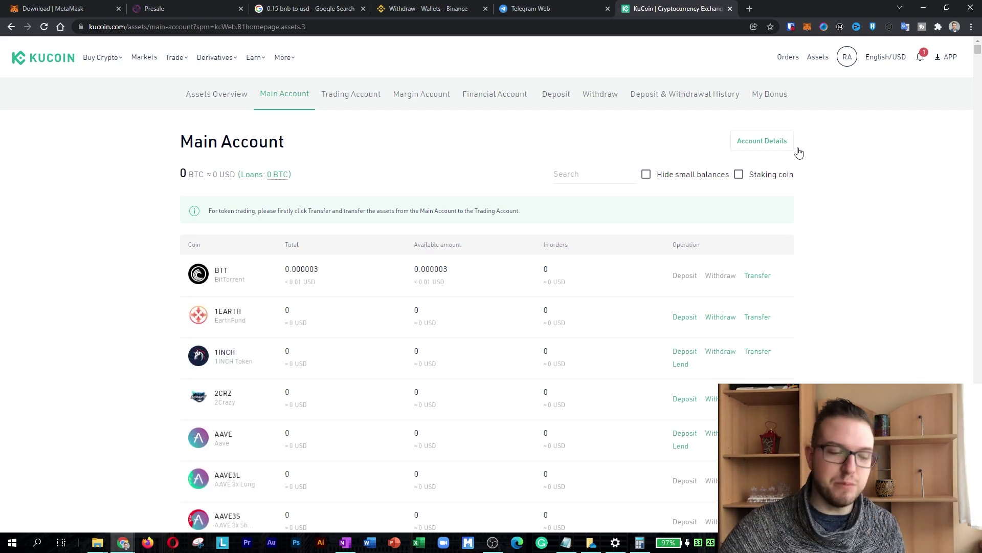
pyautogui.click(574, 169)
pyautogui.write('usdt')
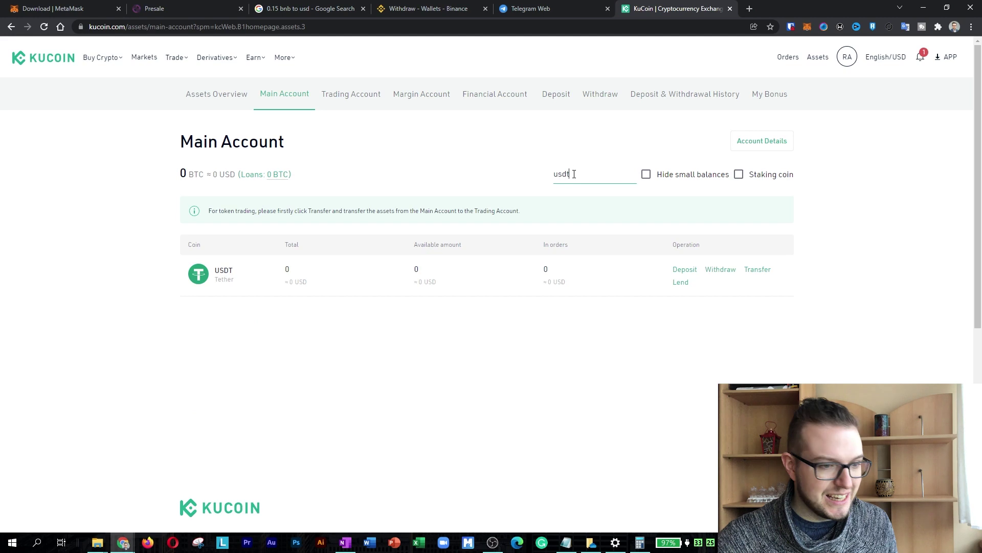
pyautogui.click(685, 269)
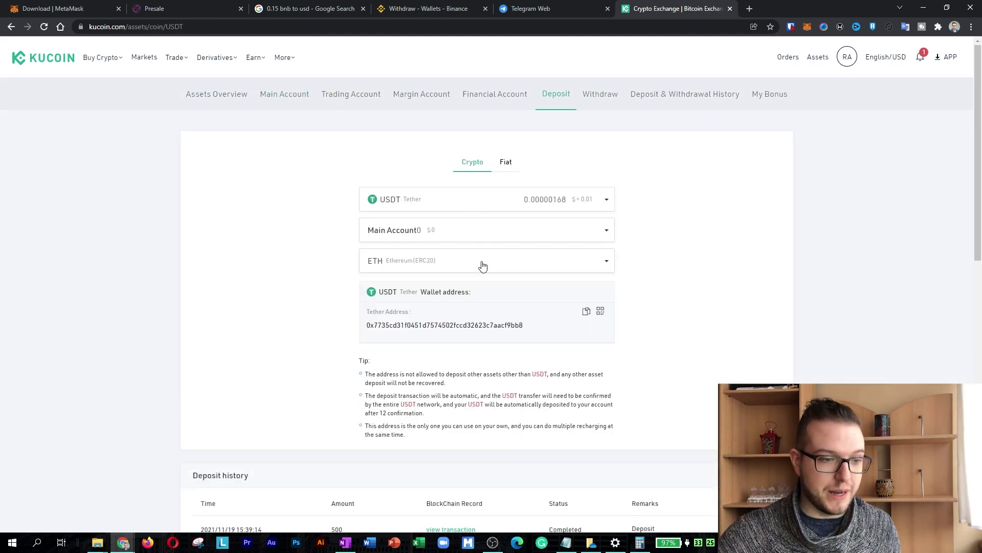
# Set the USDT deposit network to TRX Tron(TRC20) and copy the deposit address.
pyautogui.click(494, 261)
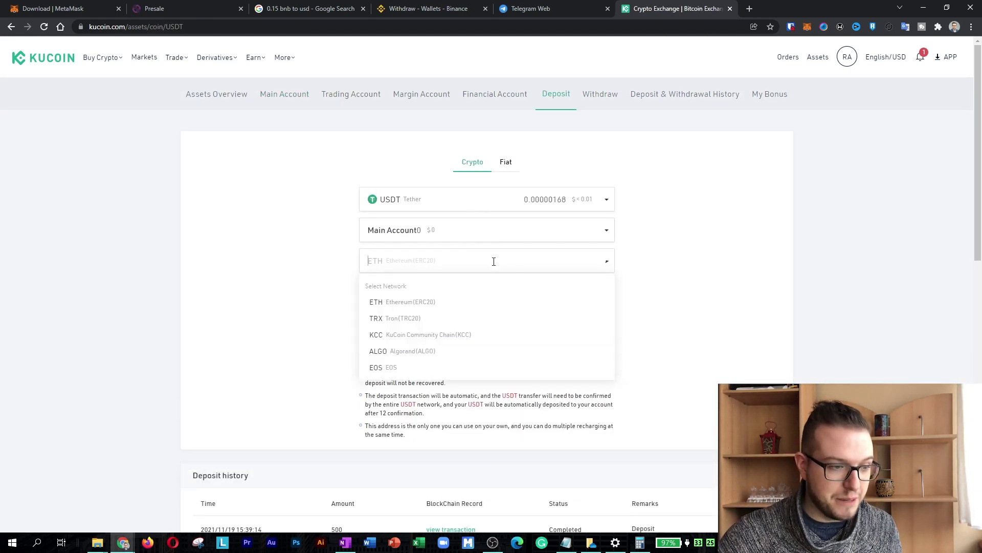
pyautogui.click(418, 319)
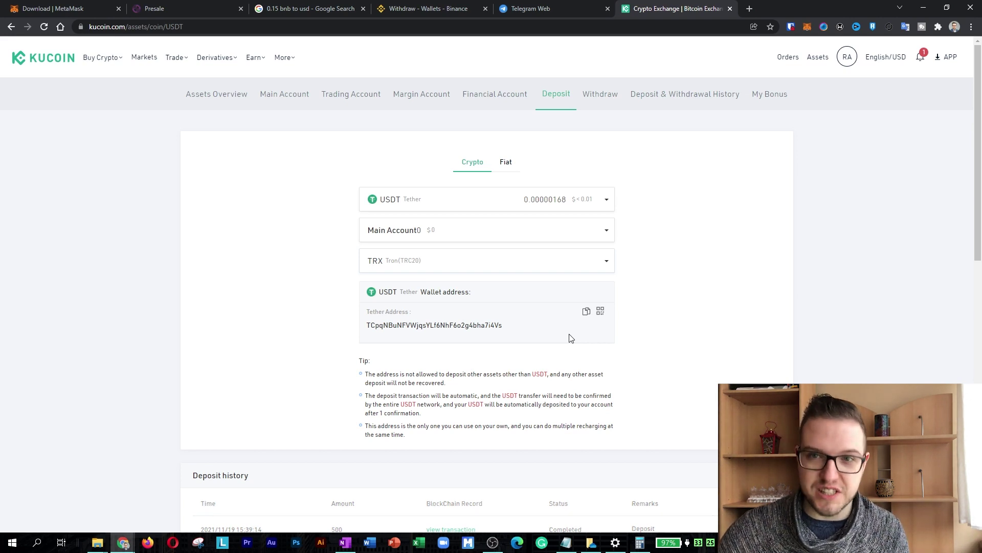
pyautogui.click(587, 311)
# Switch to Binance, bring up the USDT withdrawal form and return to the KuCoin deposit page.
pyautogui.click(431, 10)
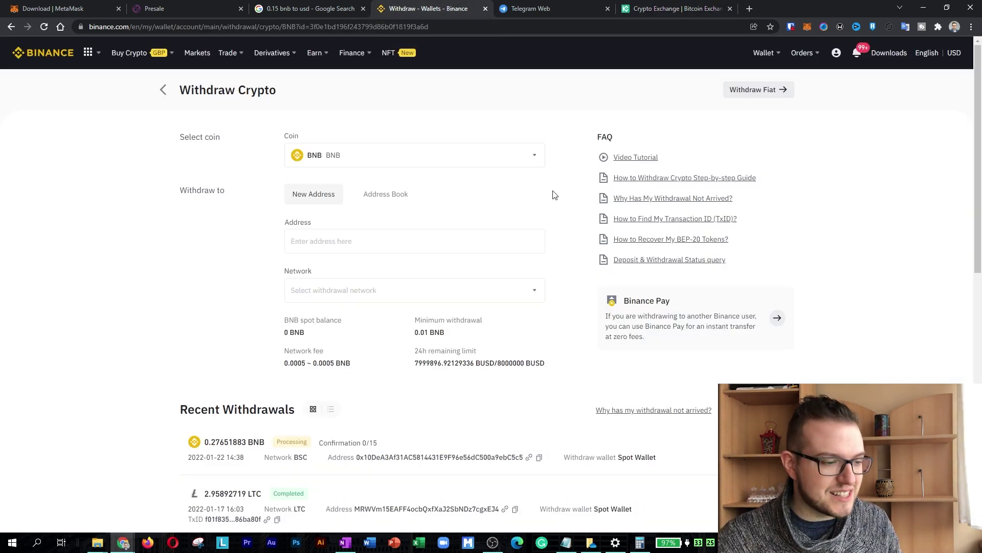
pyautogui.click(163, 91)
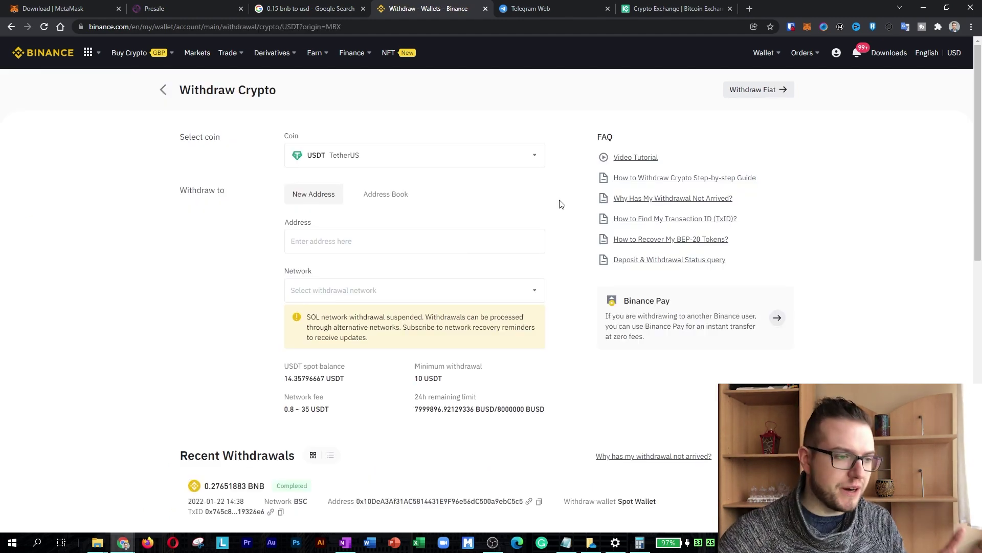
pyautogui.click(676, 8)
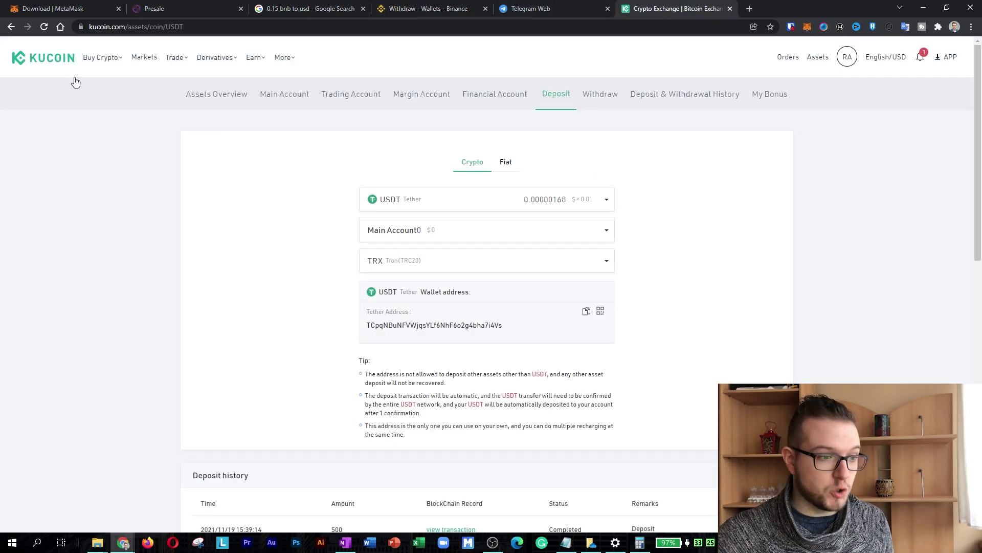
# Copy the KuCoin USDT deposit address, paste it into the Binance USDT withdrawal form and select the TRX Tron (TRC20) network.
pyautogui.click(587, 313)
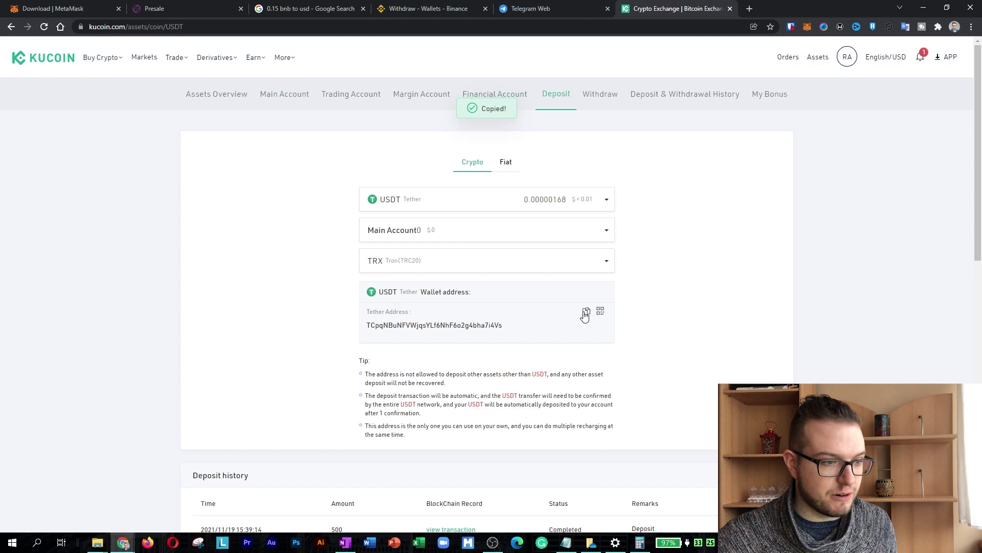
pyautogui.click(471, 10)
pyautogui.click(364, 236)
pyautogui.hotkey('ctrl', 'v')
pyautogui.click(373, 291)
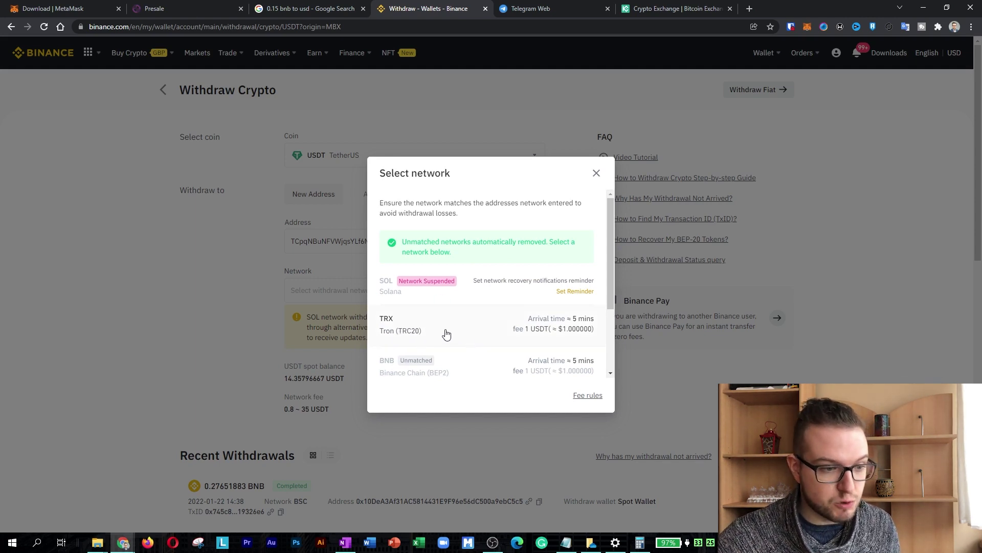
pyautogui.click(446, 332)
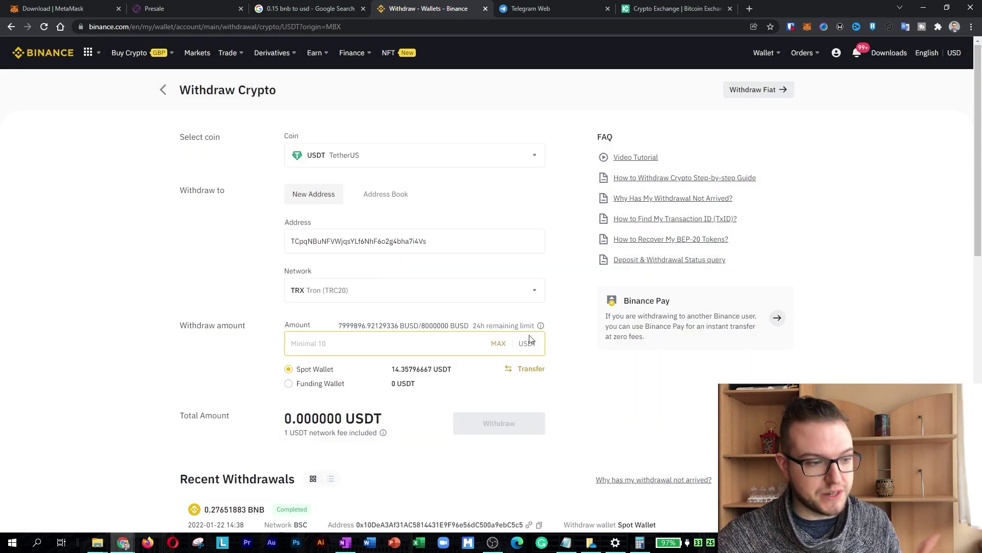
# Set the withdrawal to the maximum 14.357966 USDT, confirm its details and request the phone verification code.
pyautogui.click(498, 345)
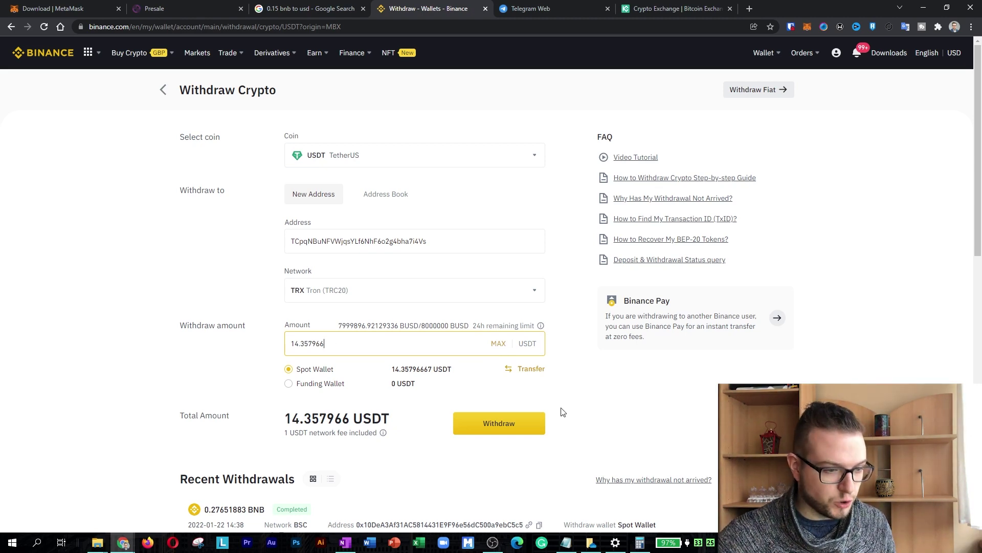
pyautogui.click(514, 431)
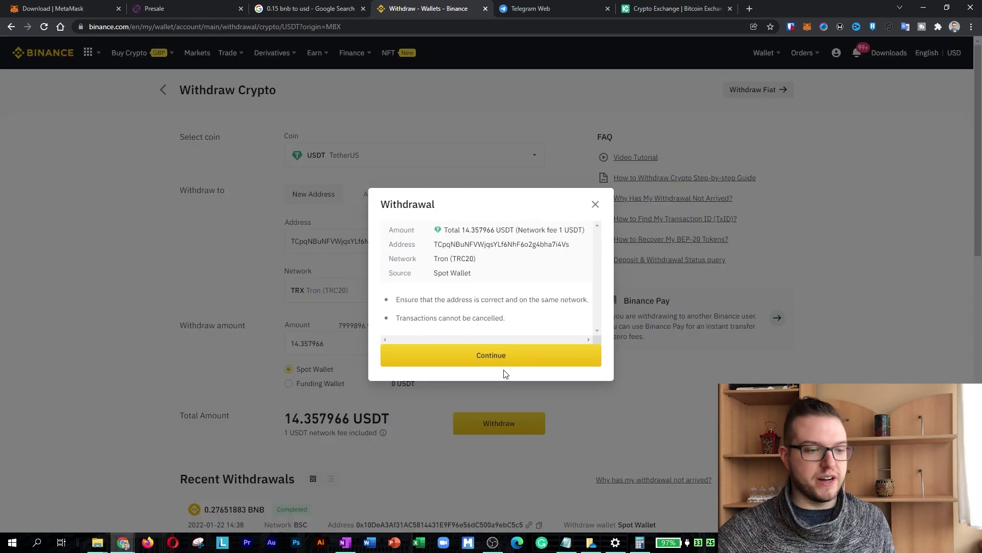
pyautogui.click(507, 355)
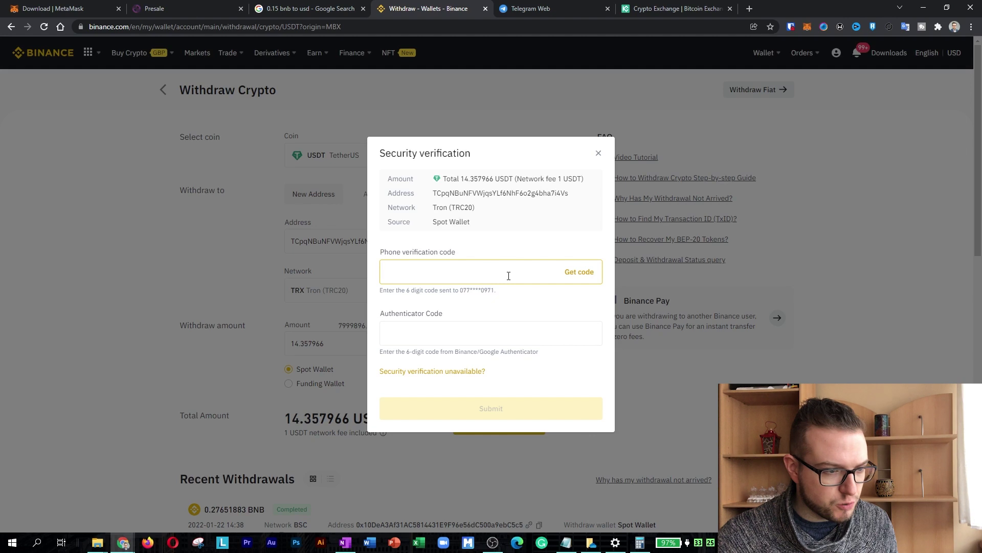
pyautogui.click(579, 273)
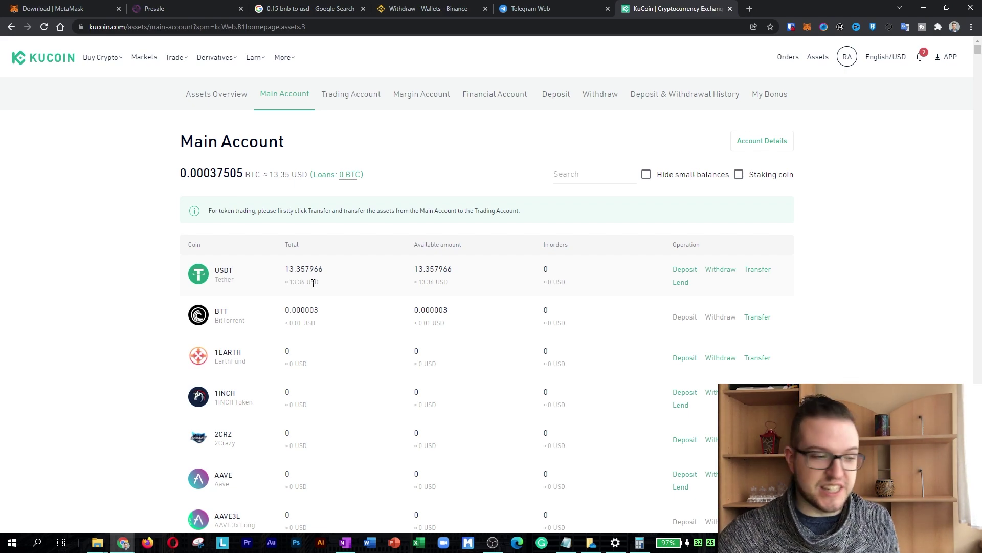
# Transfer the full available USDT balance from the KuCoin Main Account to the Trading Account.
pyautogui.click(761, 271)
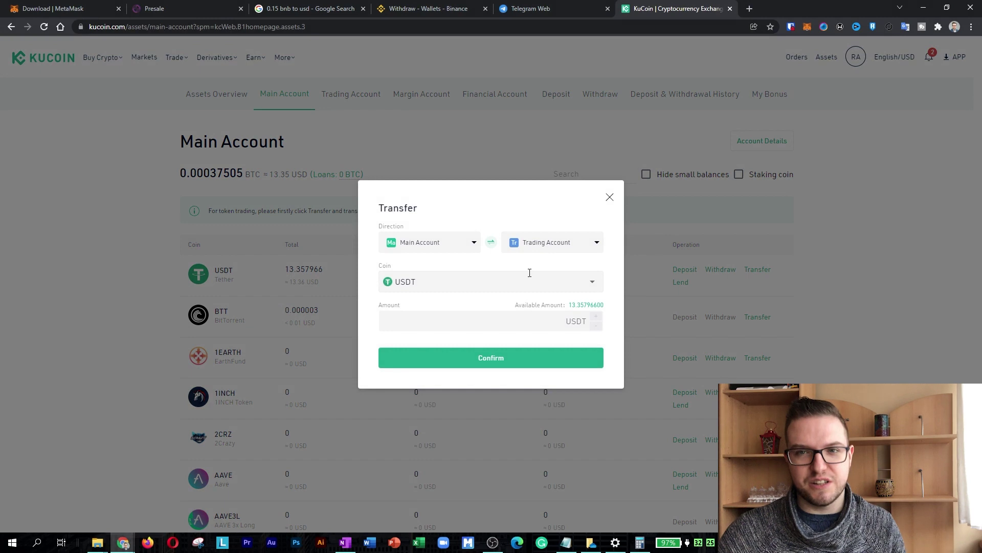
pyautogui.click(586, 305)
pyautogui.click(494, 359)
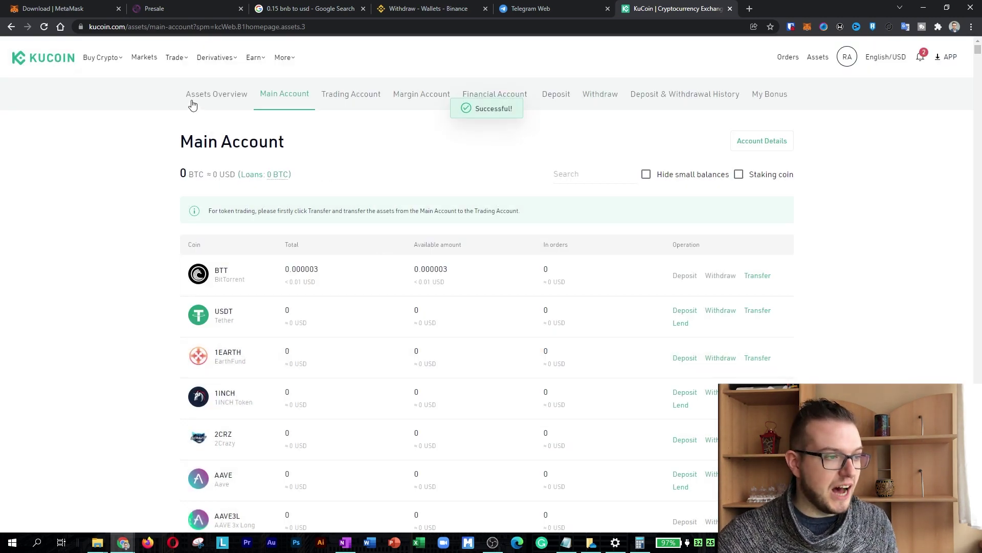
# Go to KuCoin spot trading, search for HERO and open the HERO/USDT pair.
pyautogui.moveTo(182, 59)
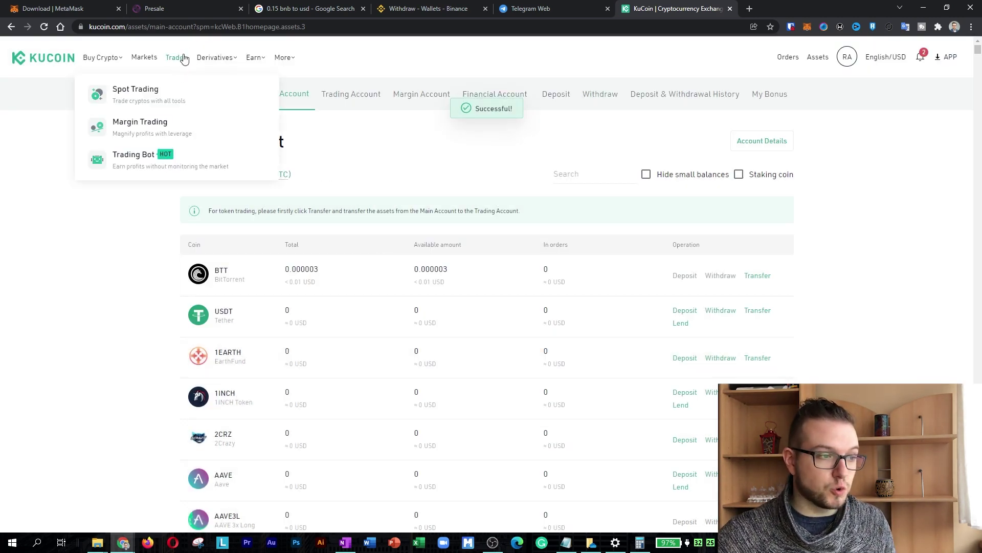
pyautogui.click(161, 97)
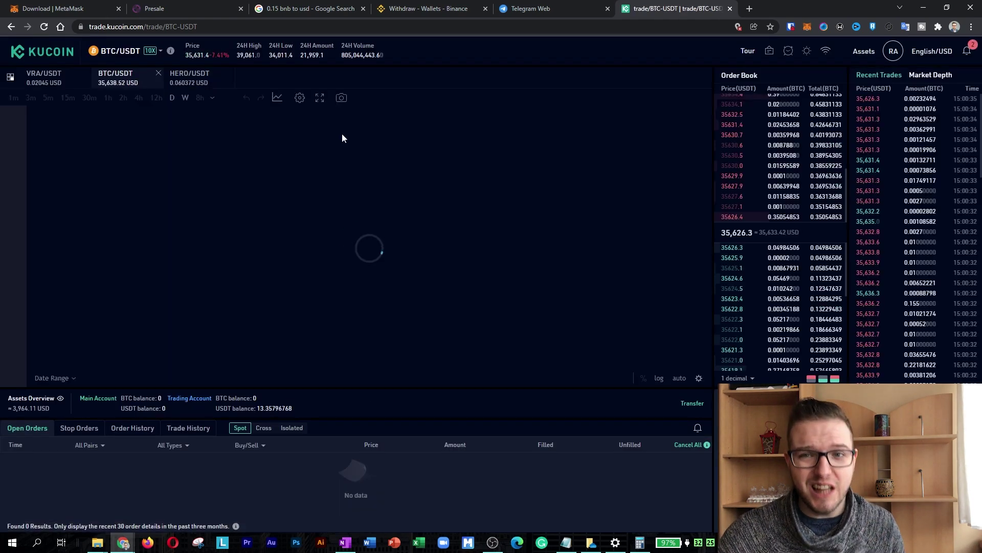
pyautogui.click(119, 51)
pyautogui.click(93, 77)
pyautogui.write('HERO')
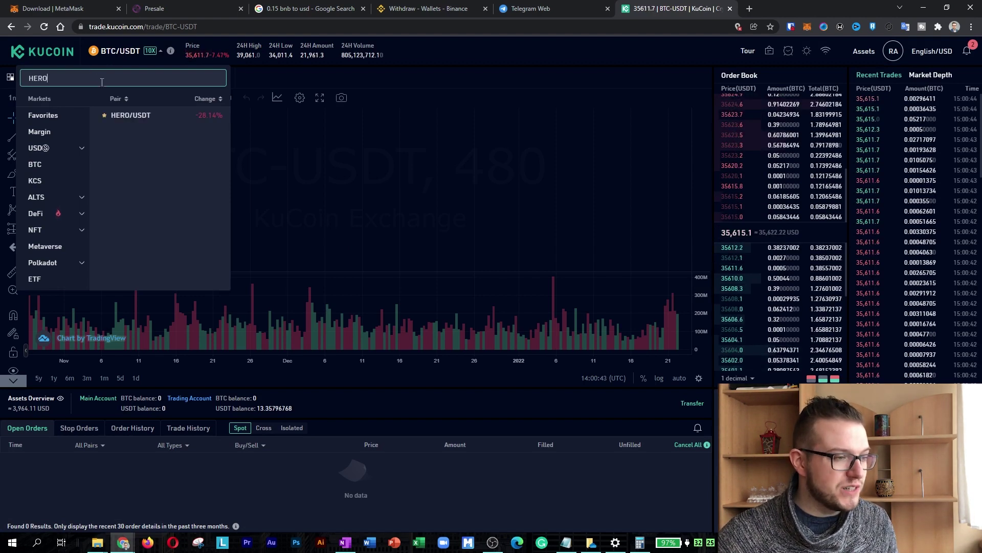
pyautogui.click(135, 114)
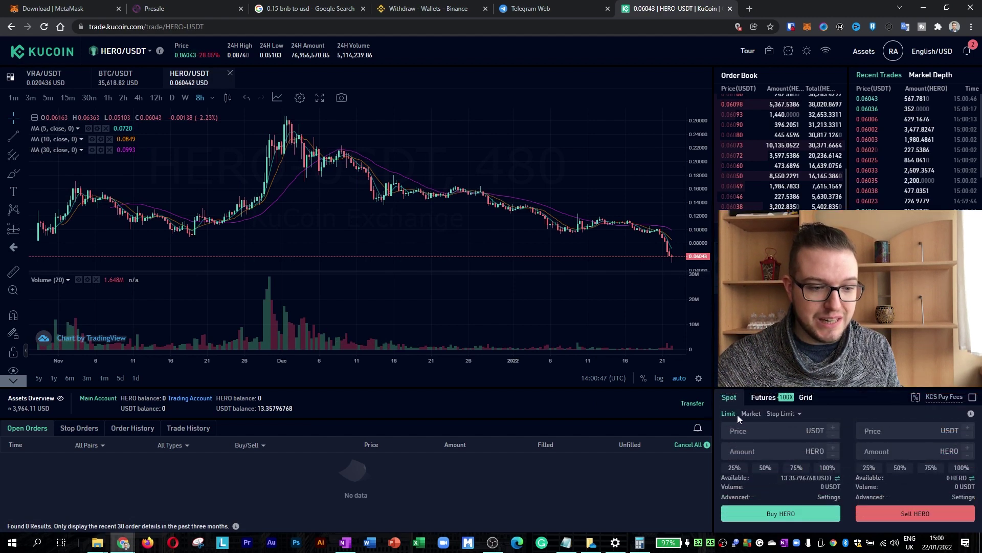
# Place a market buy order for HERO using 100% of the available USDT.
pyautogui.click(751, 413)
pyautogui.click(771, 452)
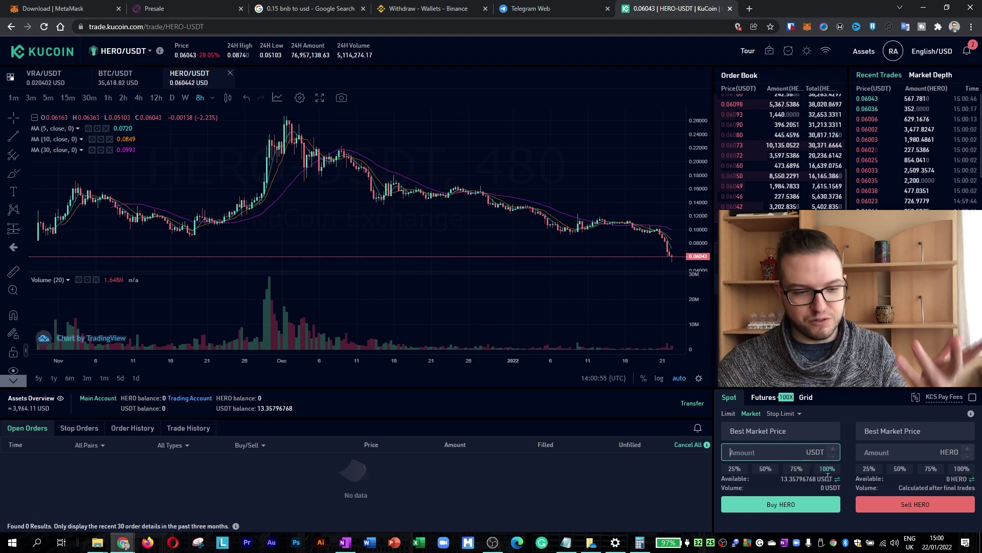
pyautogui.click(829, 470)
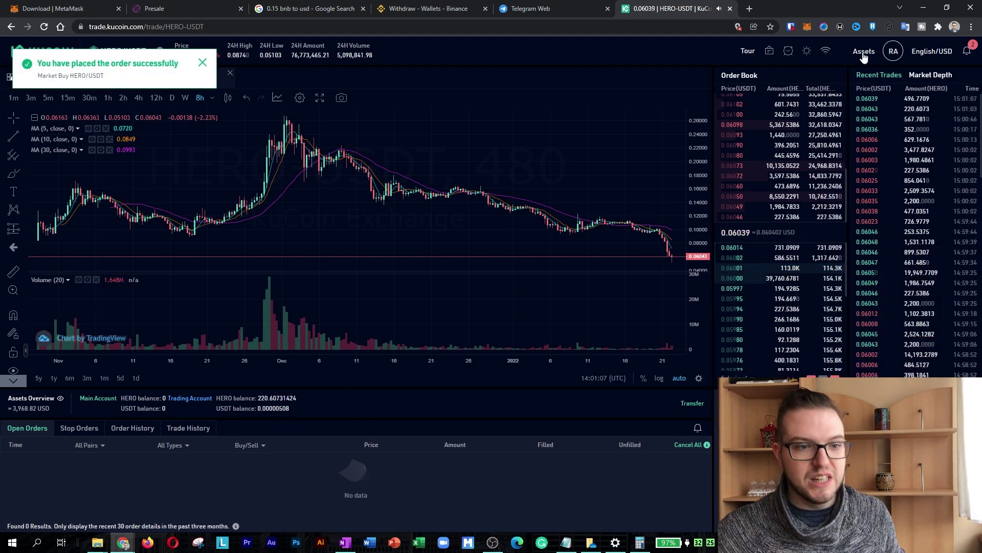
# Find HERO in the Trading Account and transfer its full available balance to the Main Account.
pyautogui.moveTo(863, 56)
pyautogui.click(820, 163)
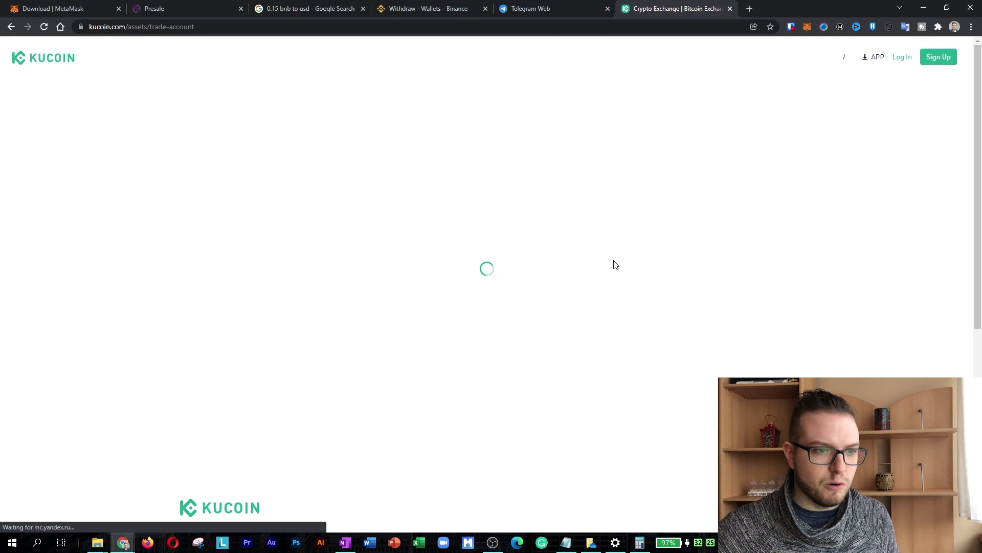
pyautogui.click(621, 172)
pyautogui.write('hero')
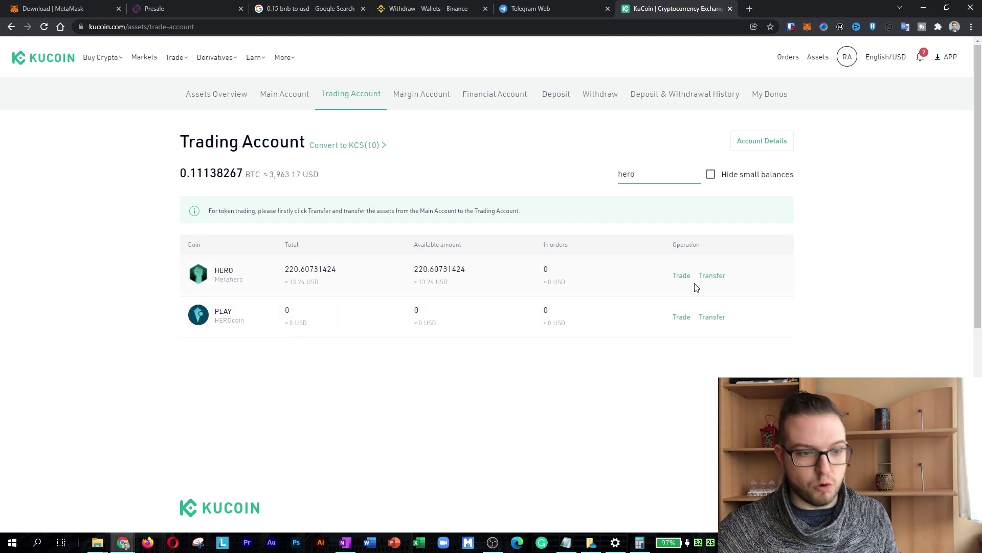
pyautogui.click(712, 277)
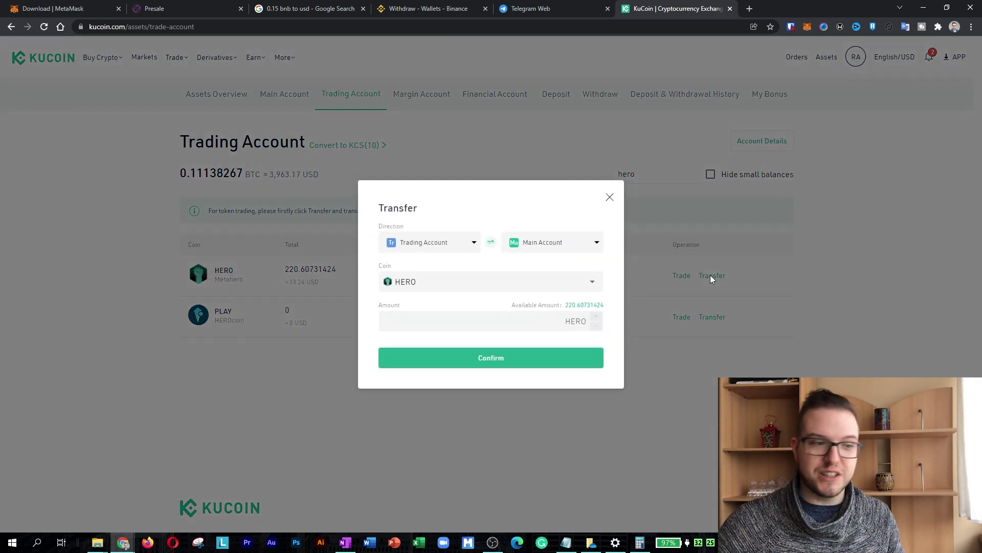
pyautogui.click(585, 304)
pyautogui.click(534, 364)
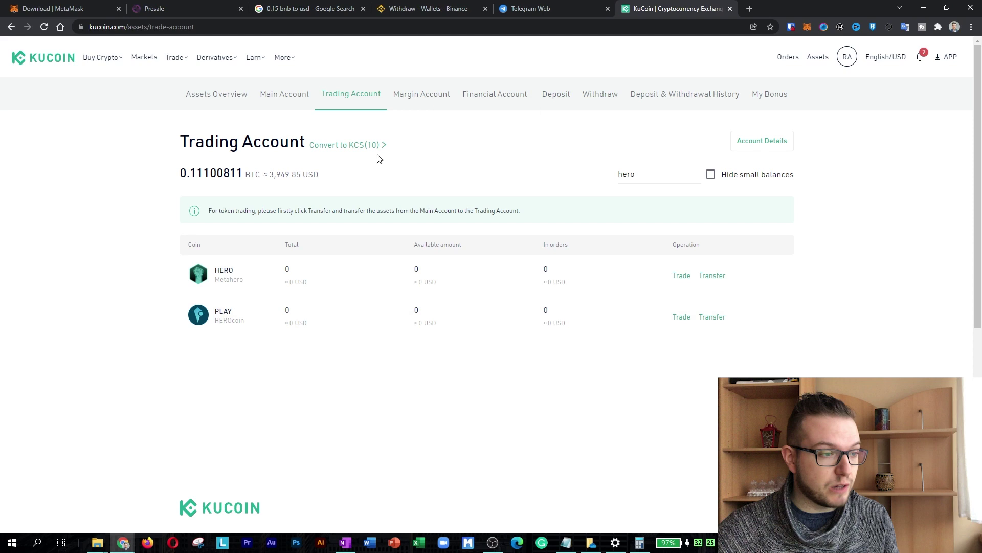
# Open the HERO withdrawal form from the Main Account and paste the MetaMask Account 1 address as the wallet address.
pyautogui.click(284, 94)
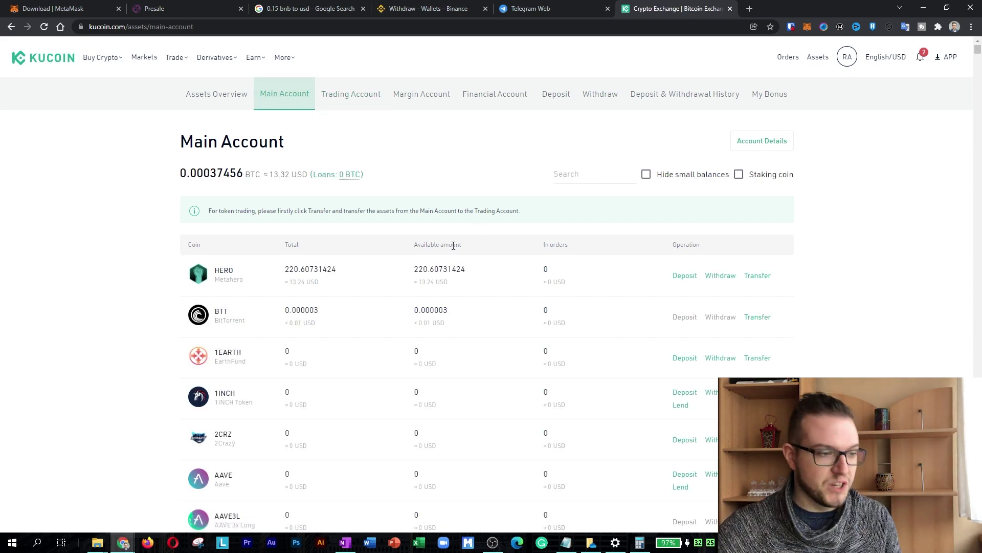
pyautogui.click(720, 277)
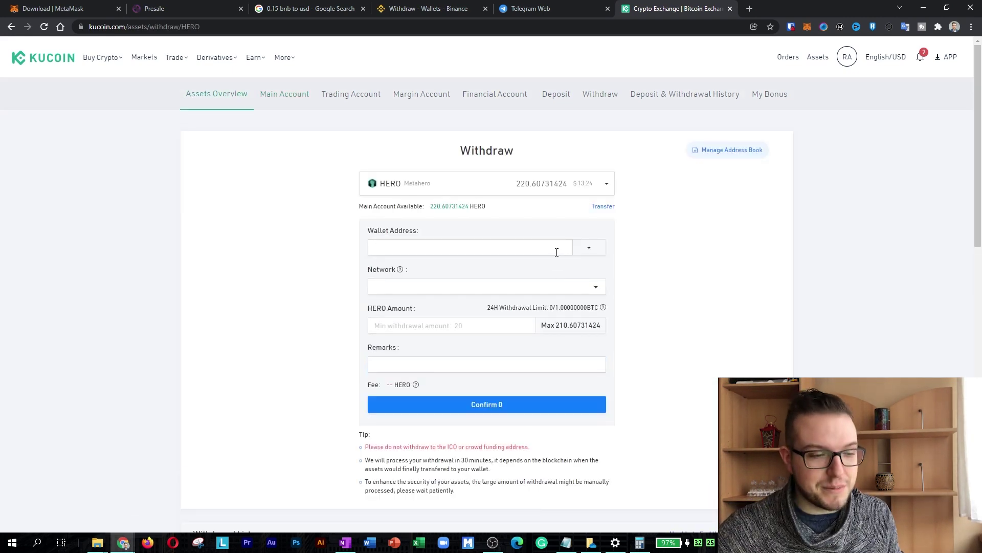
pyautogui.click(806, 26)
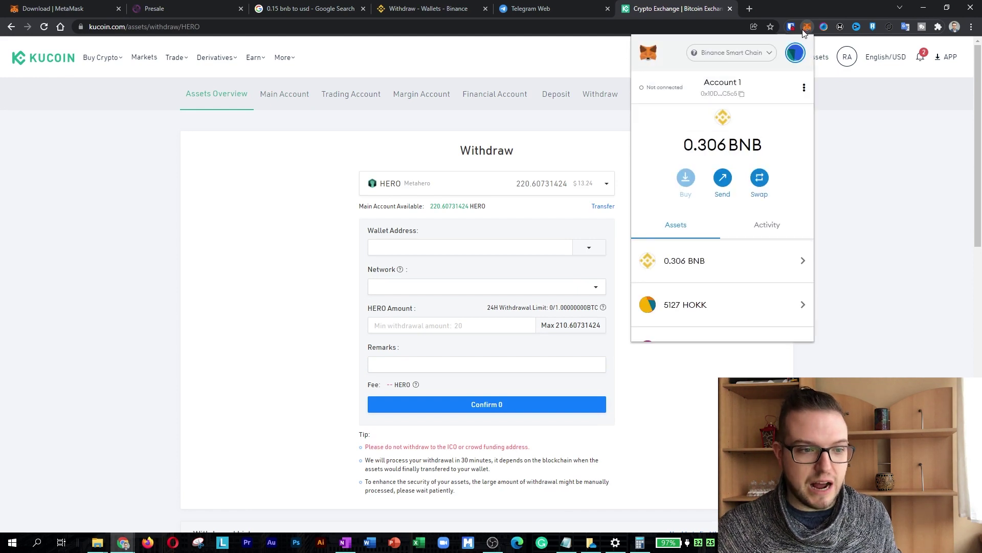
pyautogui.click(740, 98)
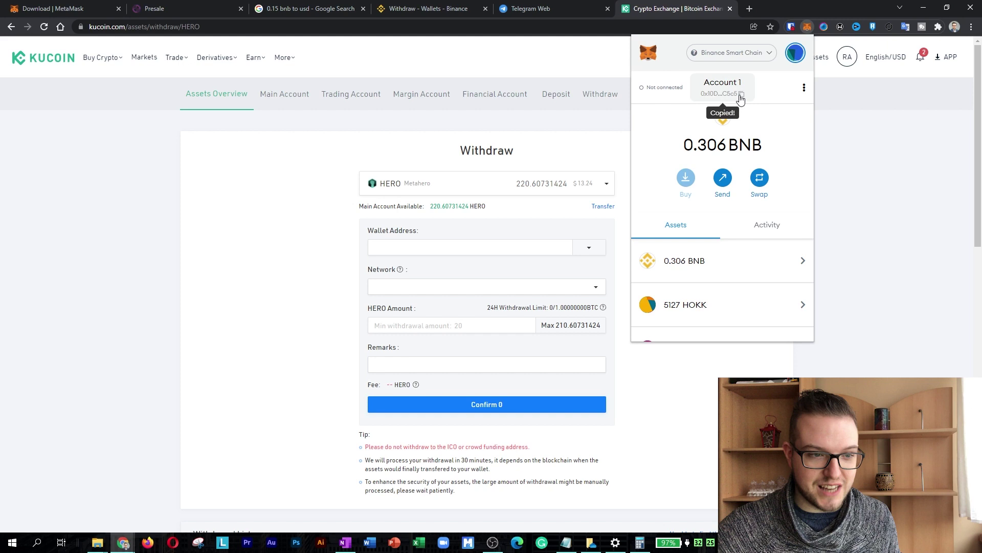
pyautogui.scroll(-2, 752, 281)
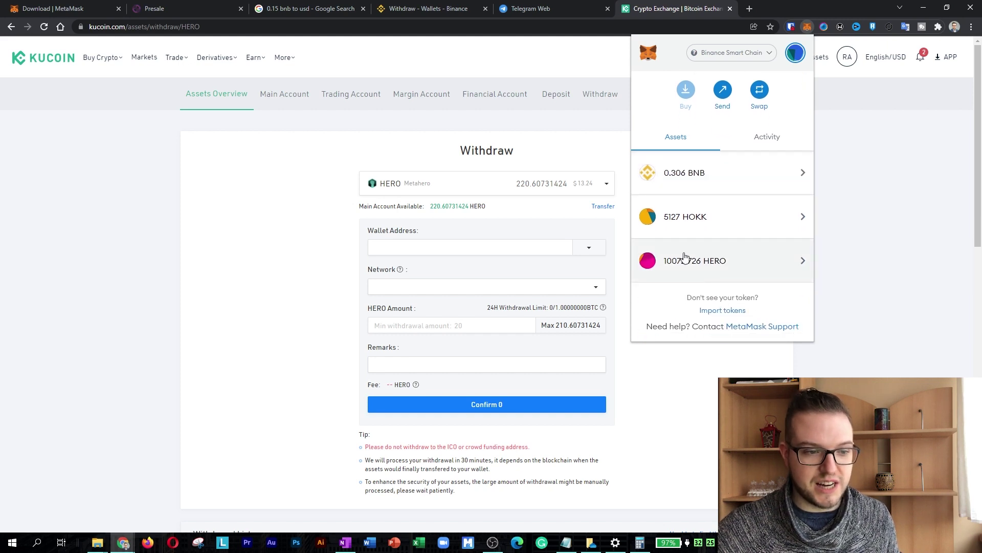
pyautogui.click(509, 249)
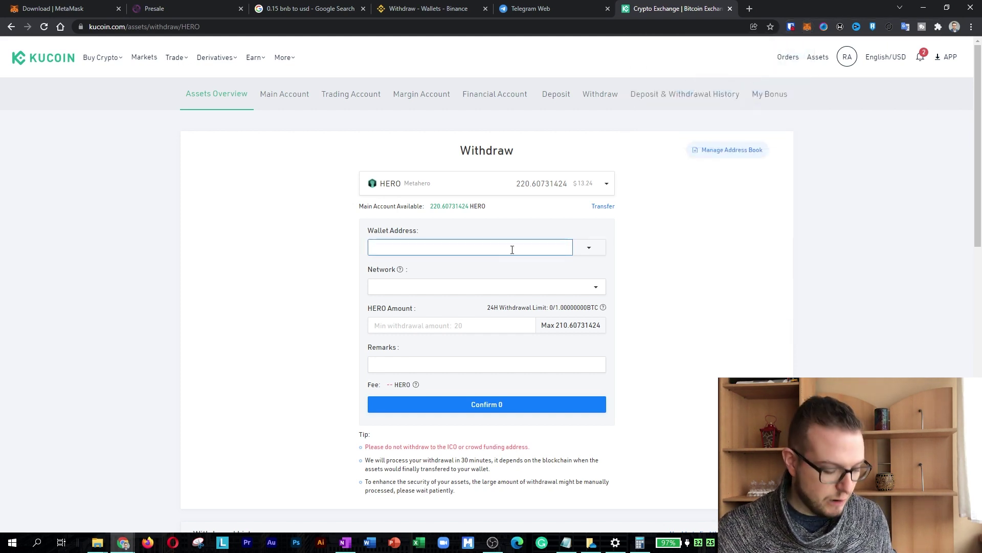
pyautogui.hotkey('ctrl', 'v')
# Set the withdrawal network to BSC Binance Smart Chain(BEP20) and the amount to the maximum 210.60731424 HERO, and confirm the withdrawal.
pyautogui.click(563, 288)
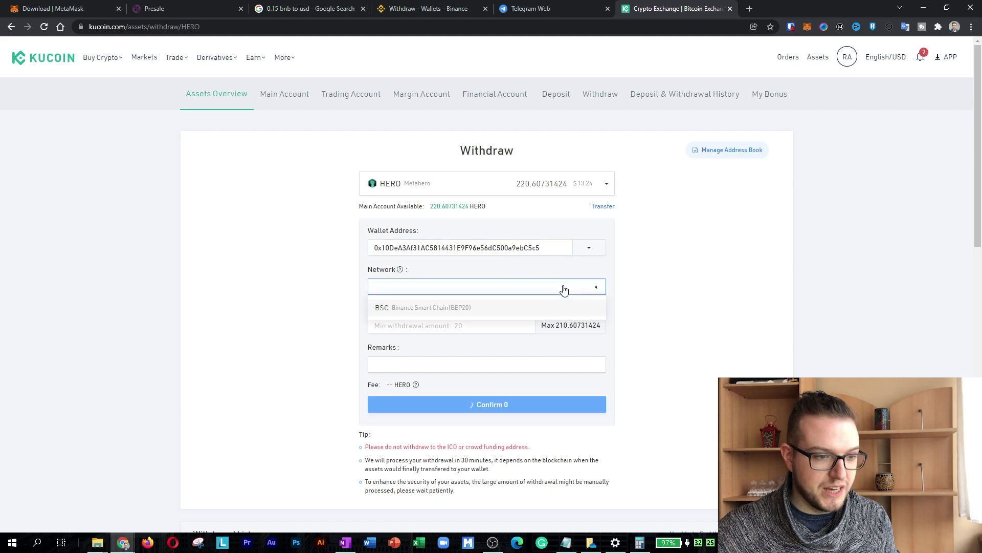
pyautogui.click(462, 309)
pyautogui.click(434, 363)
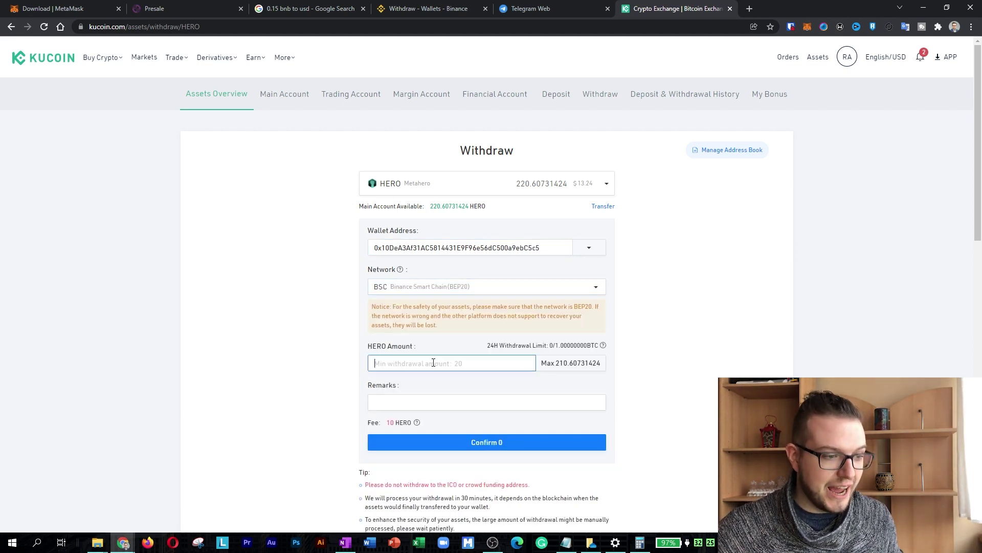
pyautogui.write('210.')
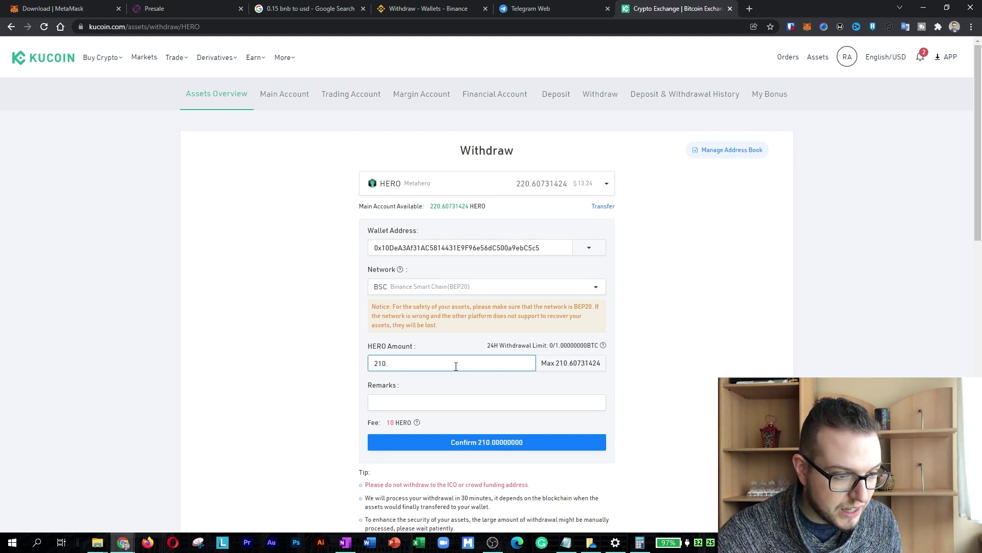
pyautogui.doubleClick(600, 362)
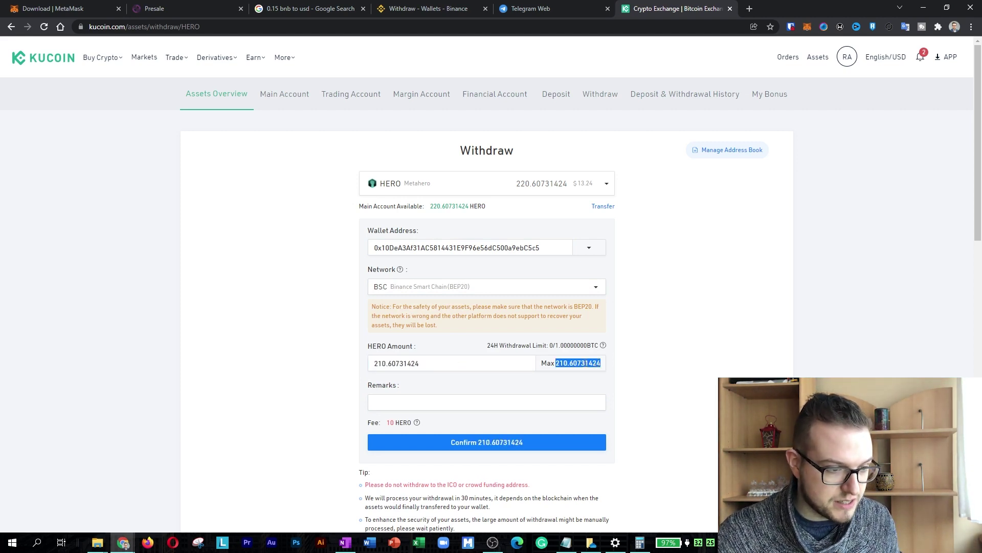
pyautogui.click(545, 361)
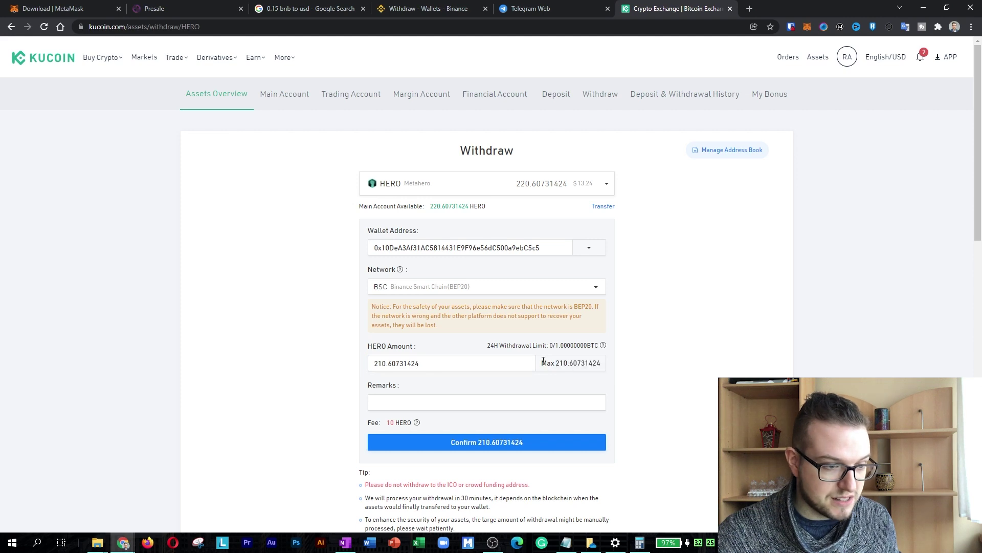
pyautogui.click(465, 364)
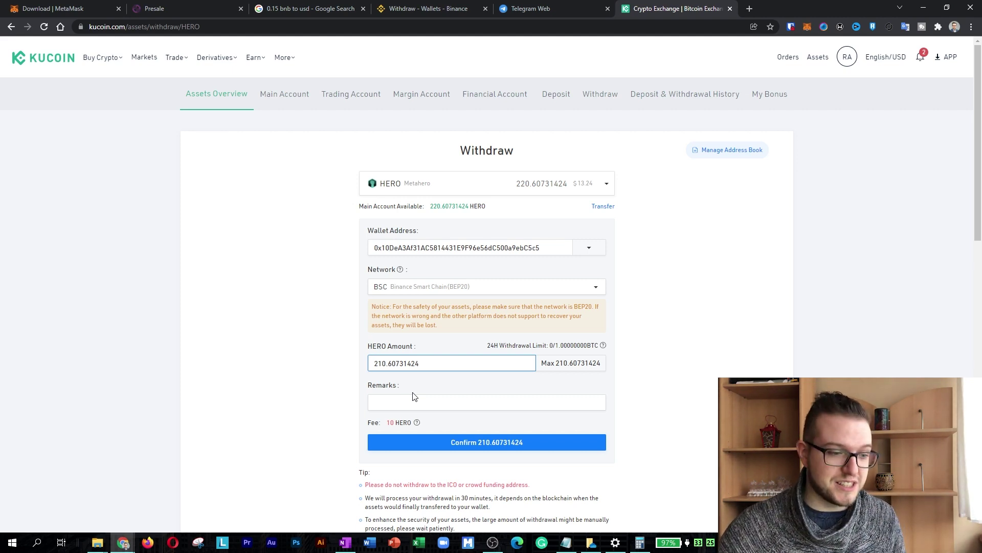
pyautogui.click(465, 442)
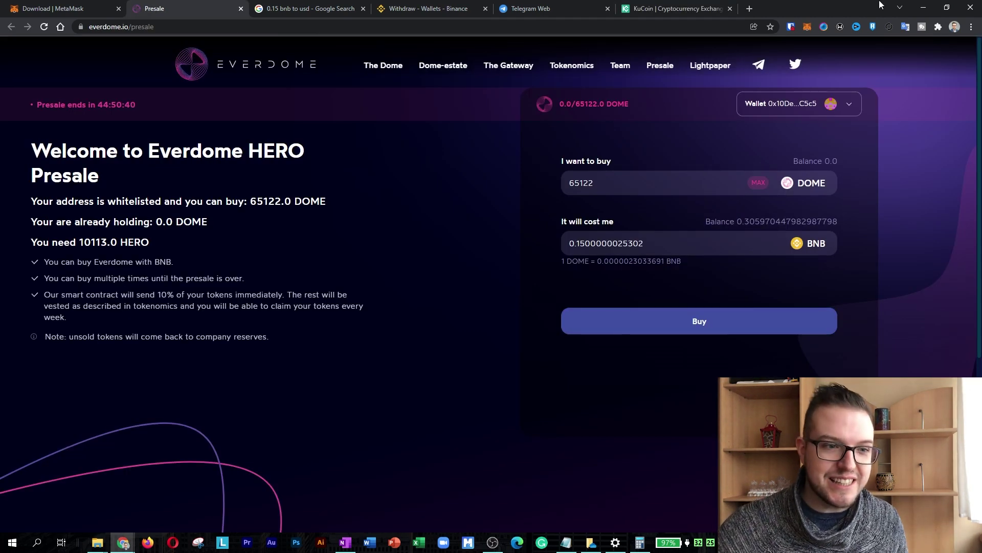
# Check the HERO balance in MetaMask and reload the Everdome presale page.
pyautogui.click(807, 26)
pyautogui.scroll(-2, 697, 213)
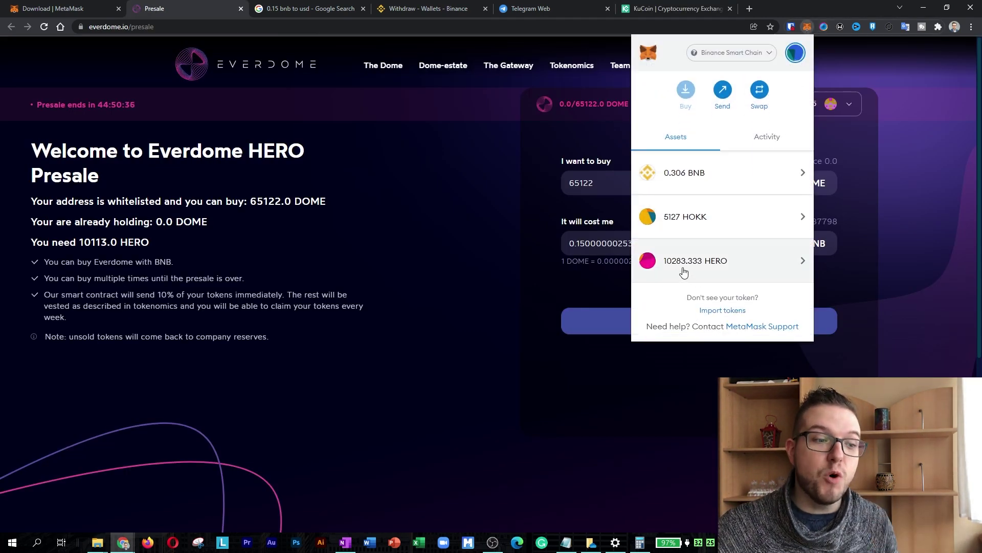
pyautogui.click(416, 261)
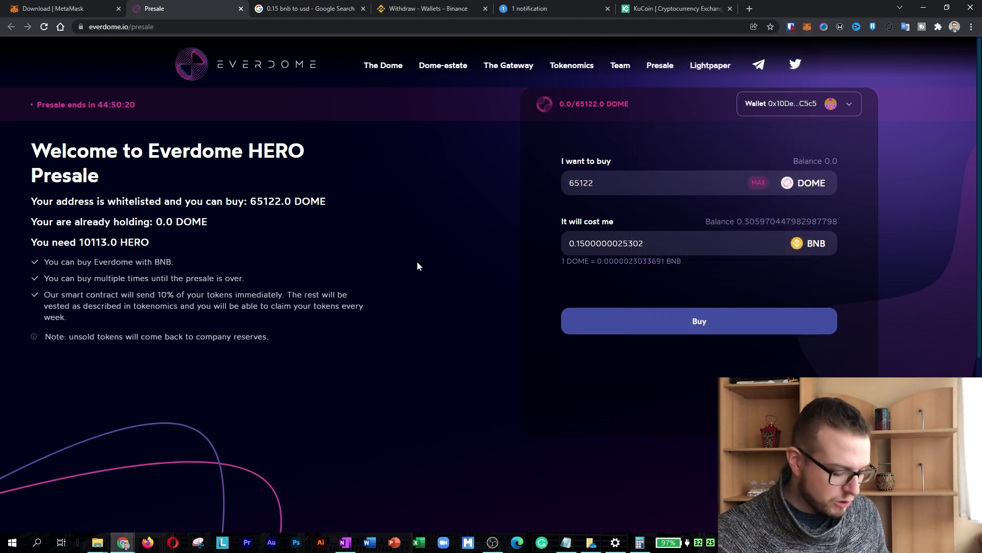
pyautogui.press('F5')
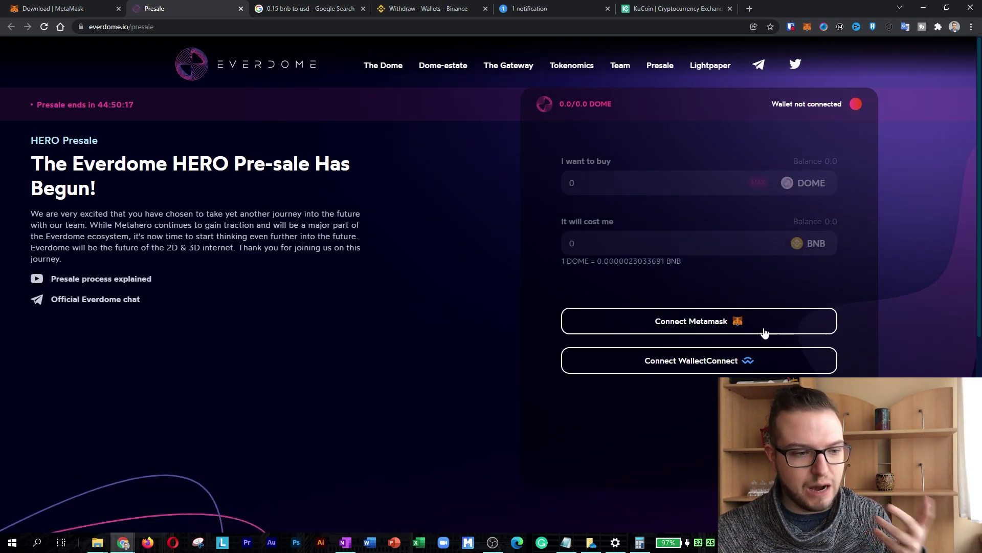
# Connect the MetaMask wallet to the Everdome presale and set the amount to buy to 65122 DOME.
pyautogui.click(711, 322)
pyautogui.click(615, 183)
pyautogui.press('BackSpace')
pyautogui.write('65')
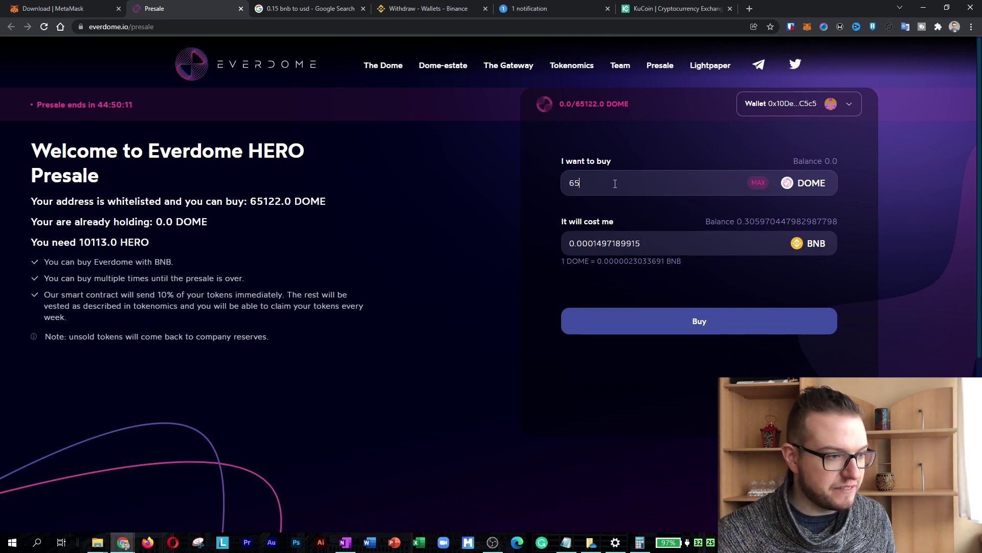
pyautogui.write('122')
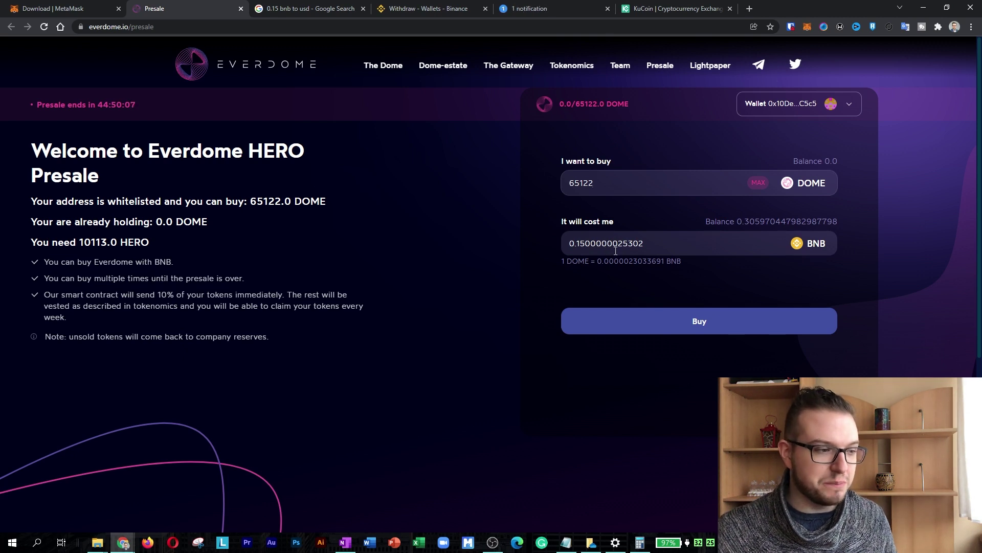
# Buy the entered DOME amount by confirming the contract interaction in MetaMask, and check the transaction in the wallet's activity.
pyautogui.click(695, 328)
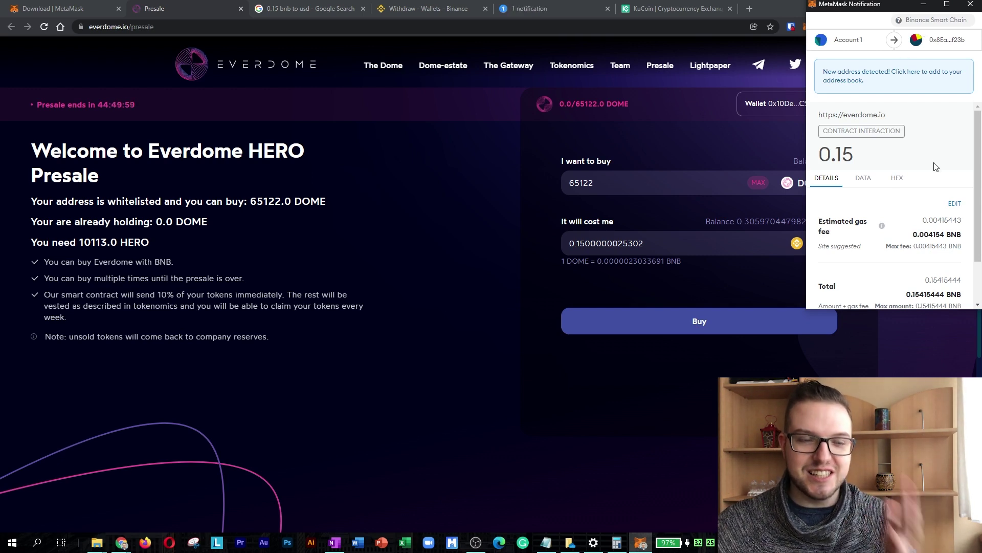
pyautogui.scroll(-2, 932, 174)
pyautogui.click(929, 289)
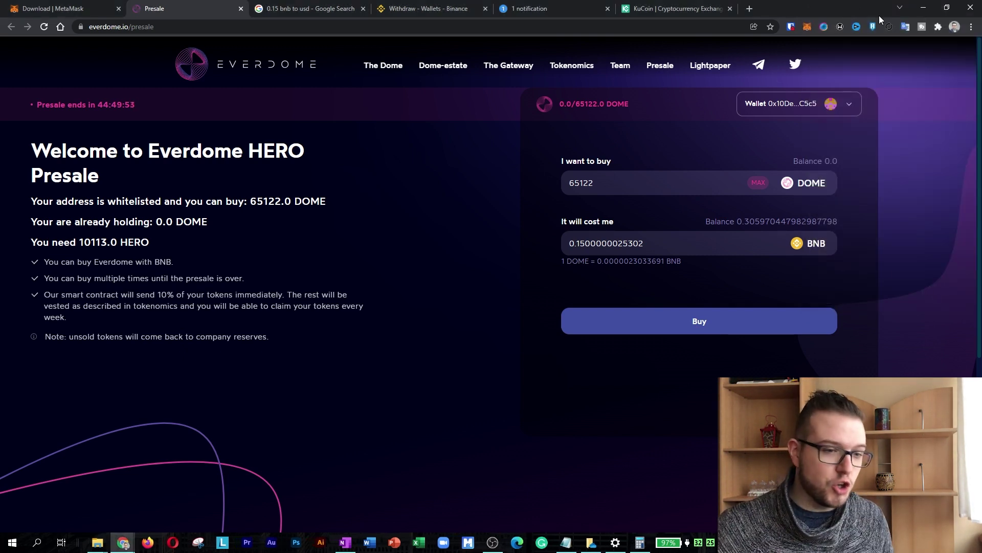
pyautogui.click(808, 27)
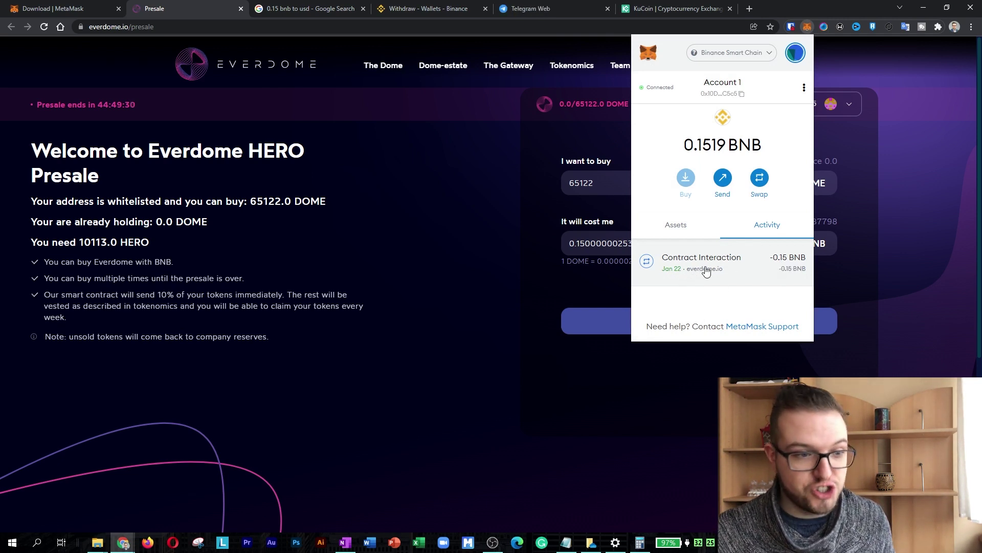
pyautogui.click(247, 307)
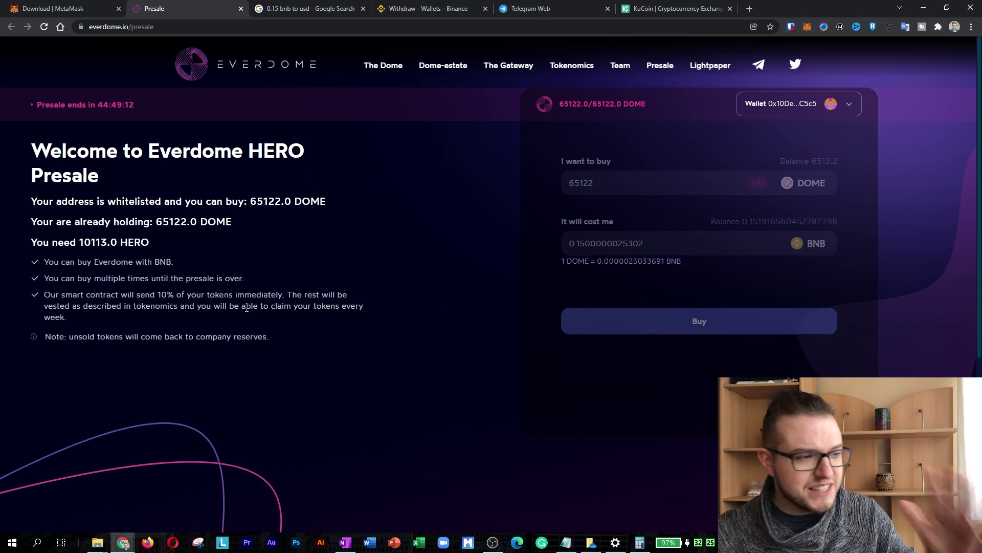